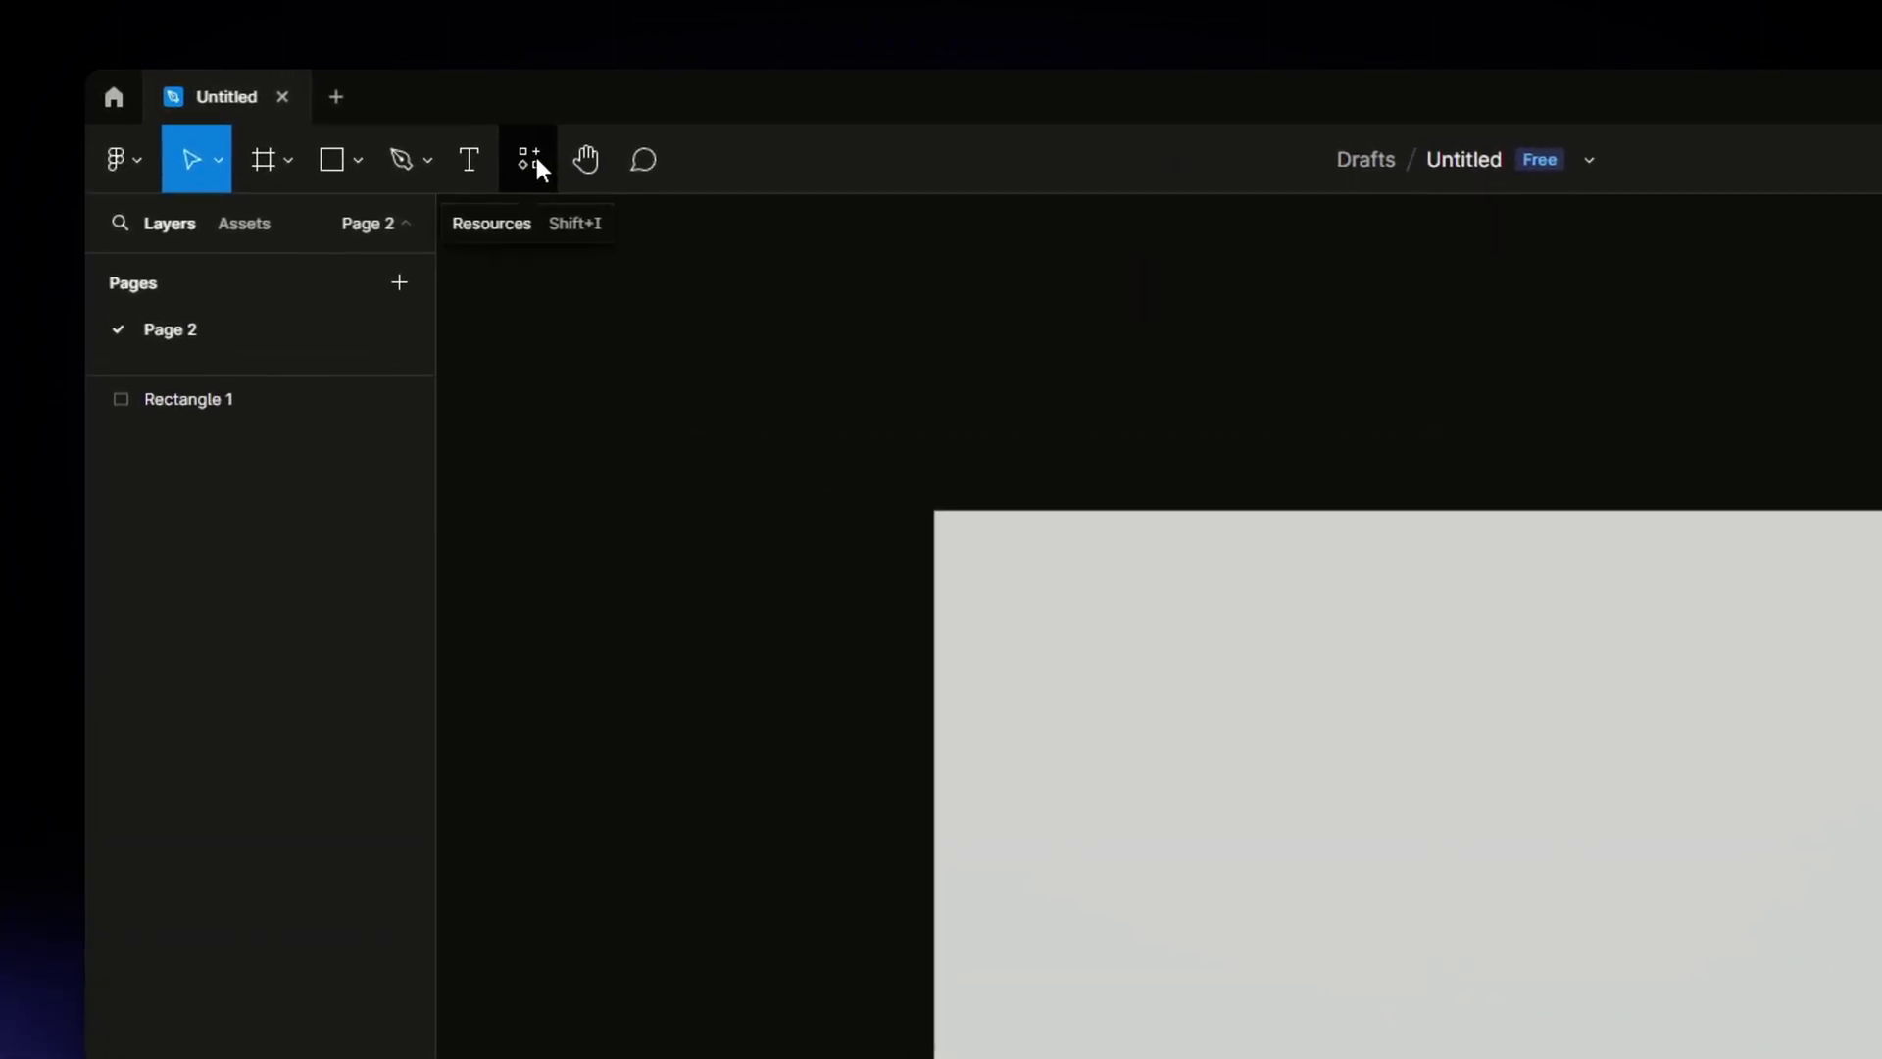
Step: Open the Resources menu to browse available plugins for Icons8
{"action": "left_click", "coordinate": [364, 128]}
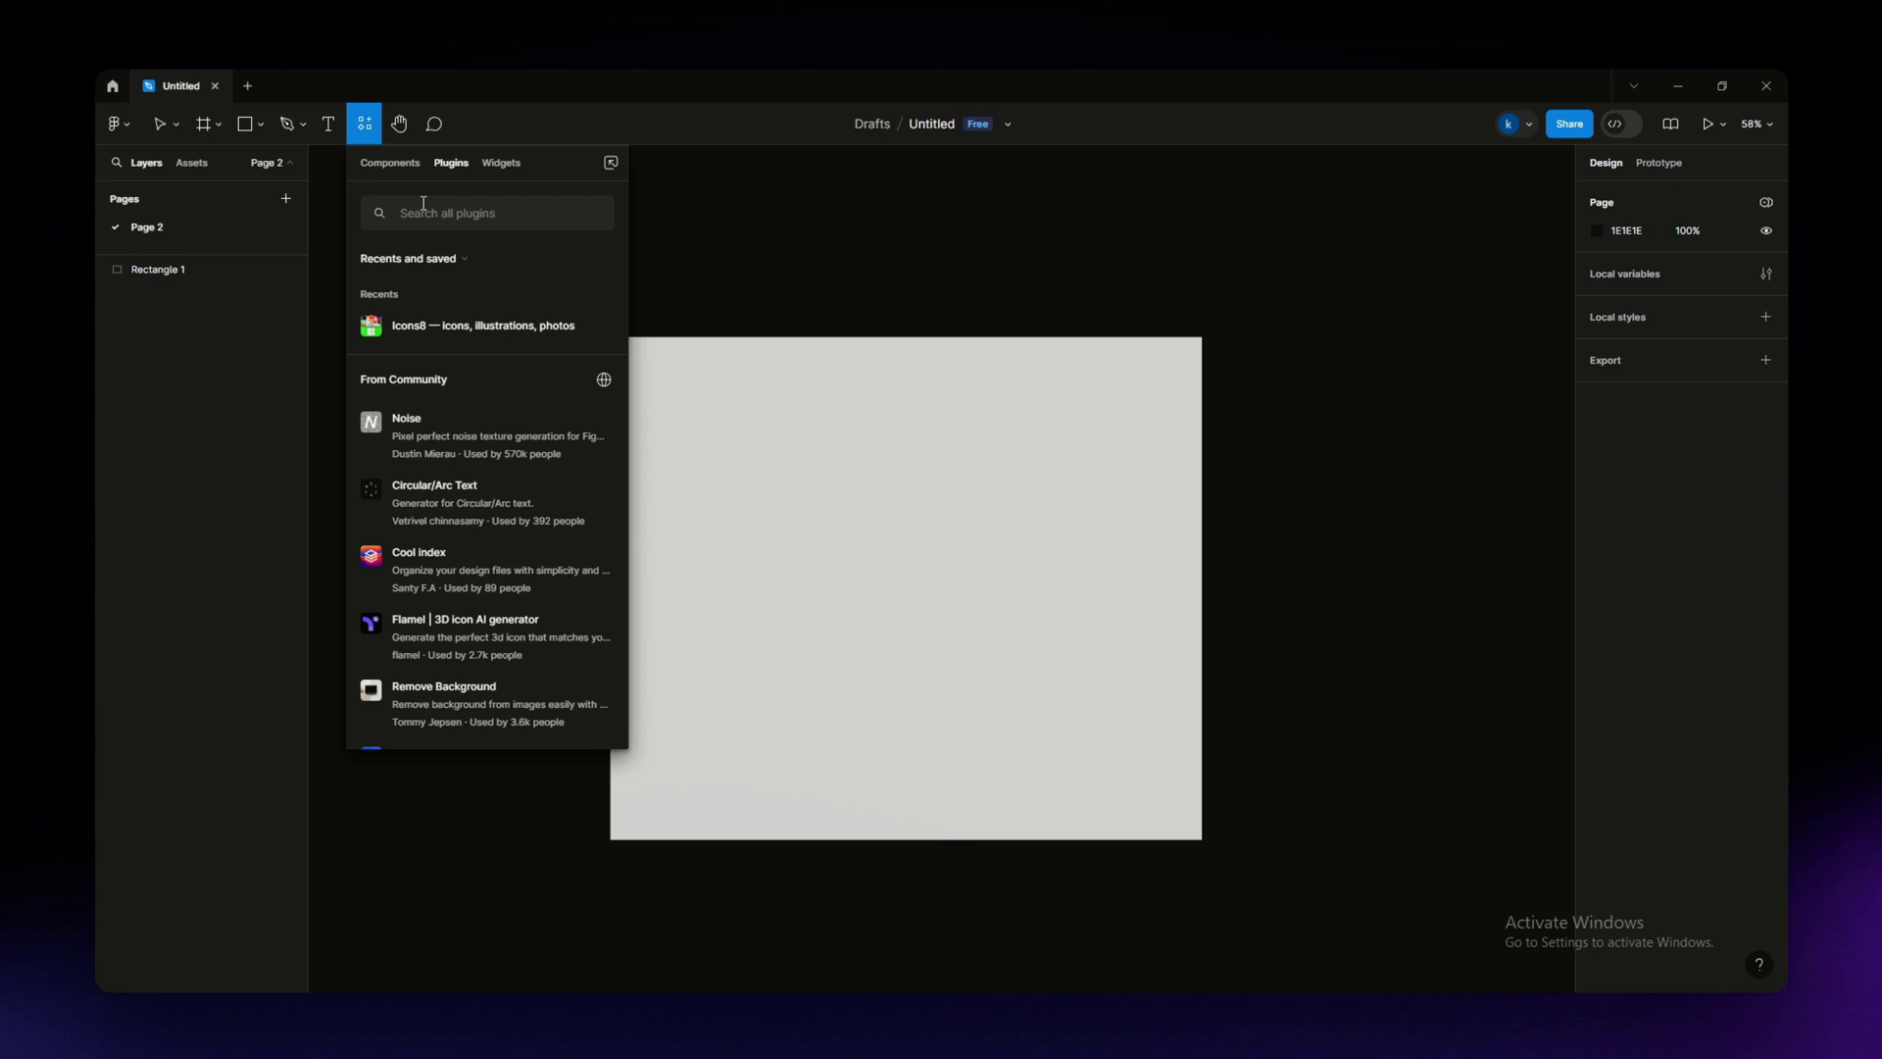
{"action": "type", "text": "ic"}
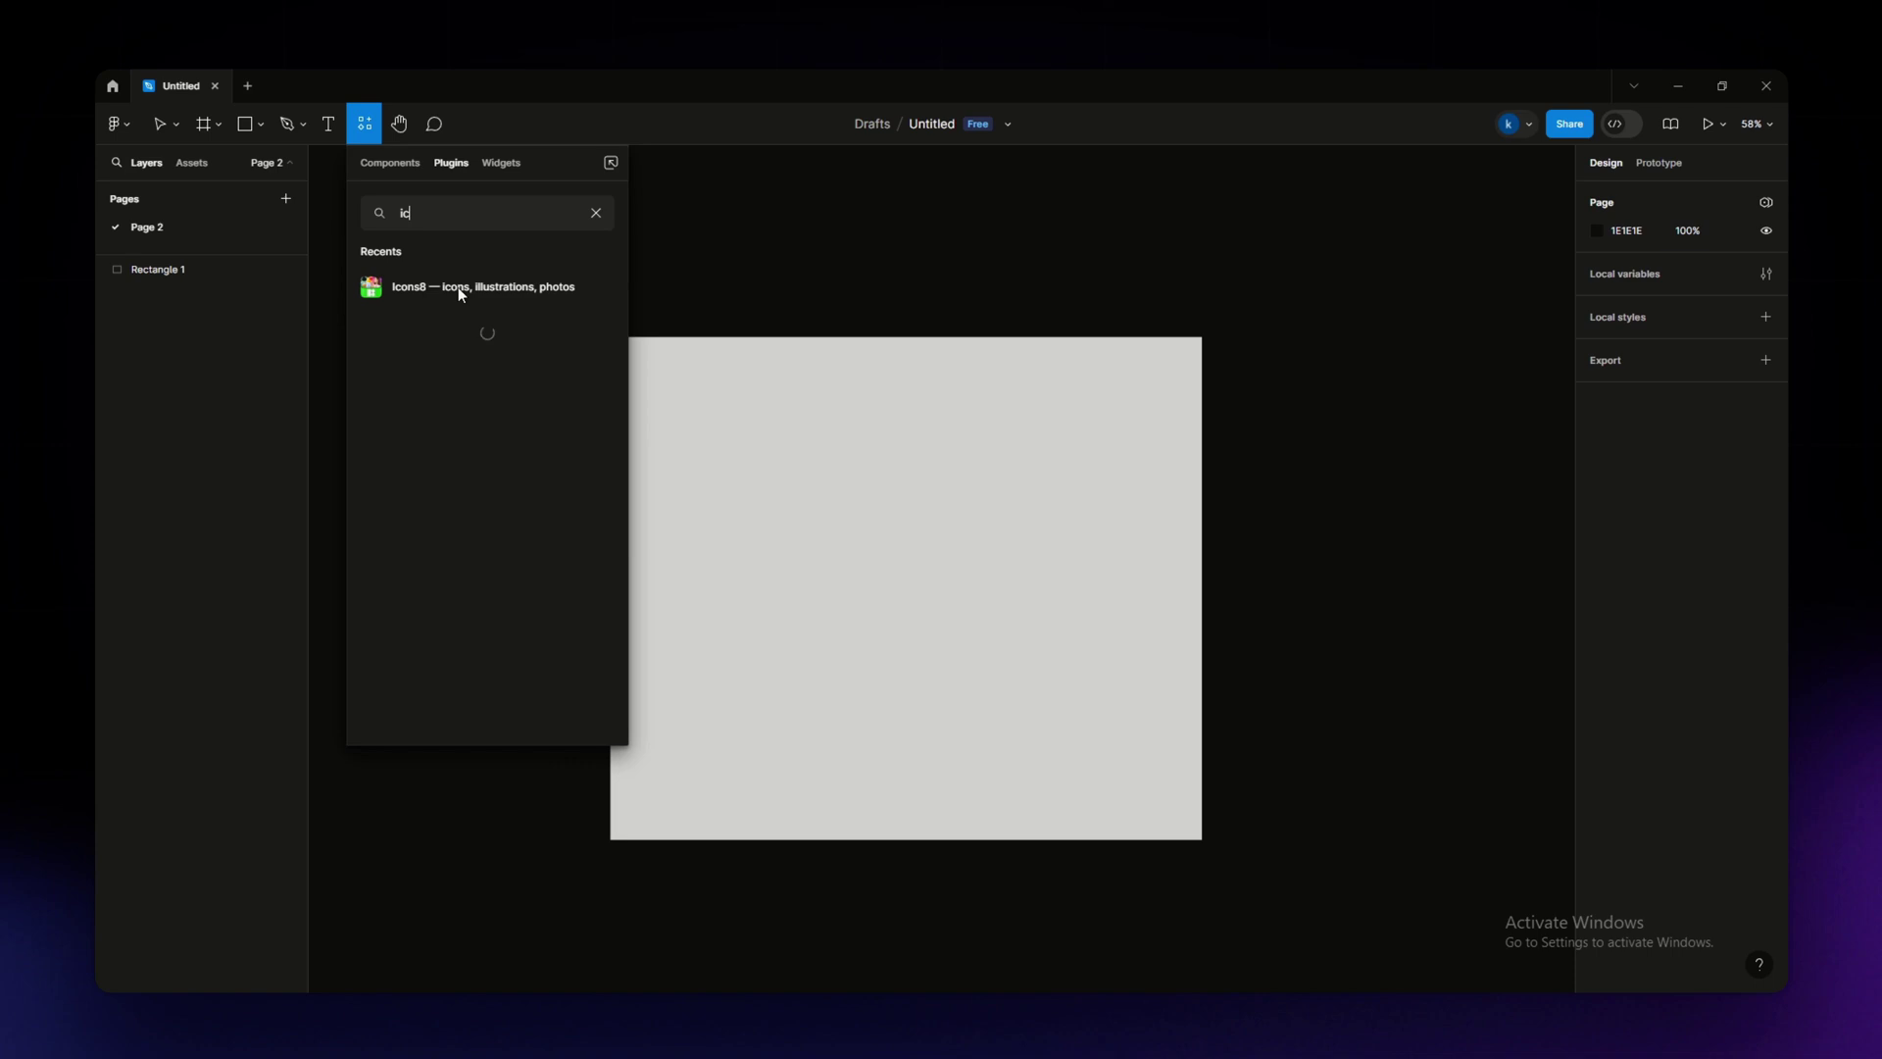
{"action": "type", "text": "ons8"}
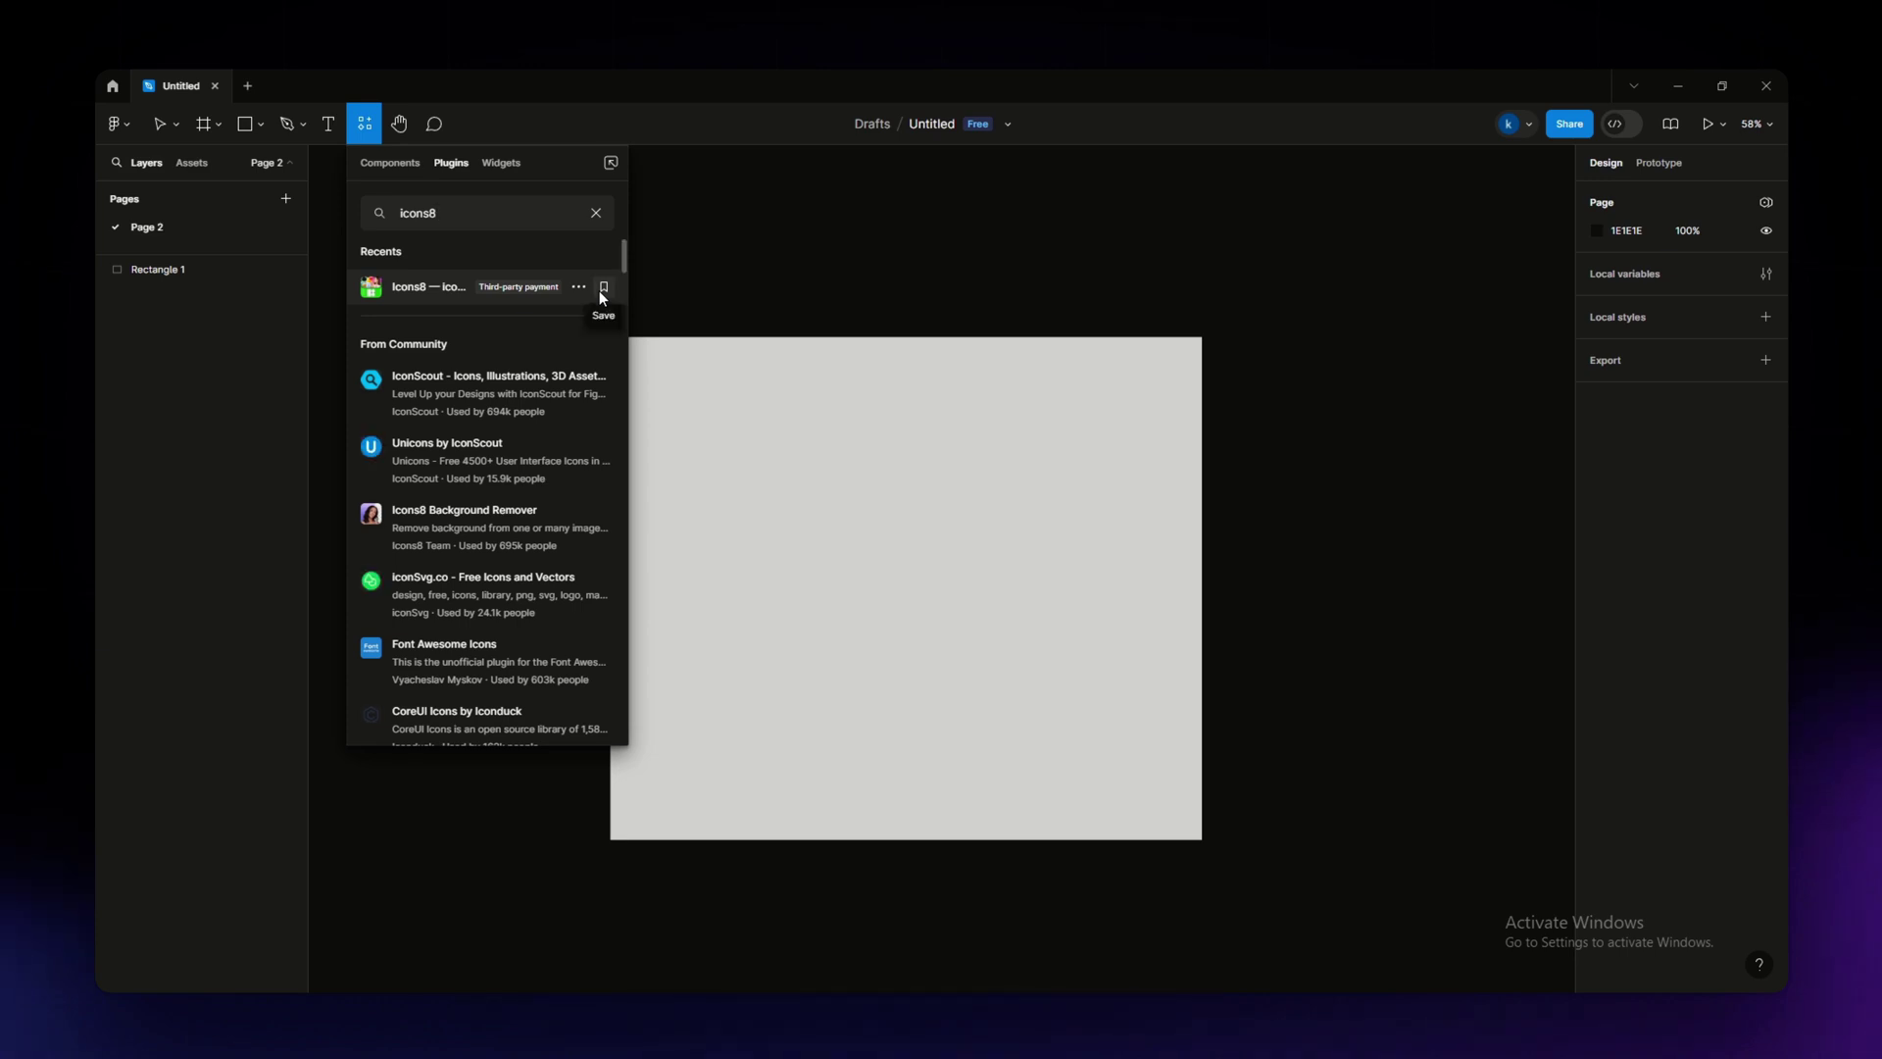
Step: Run Icons8, nudge its window up-left, and show its Icons collection
{"action": "left_click", "coordinate": [411, 290]}
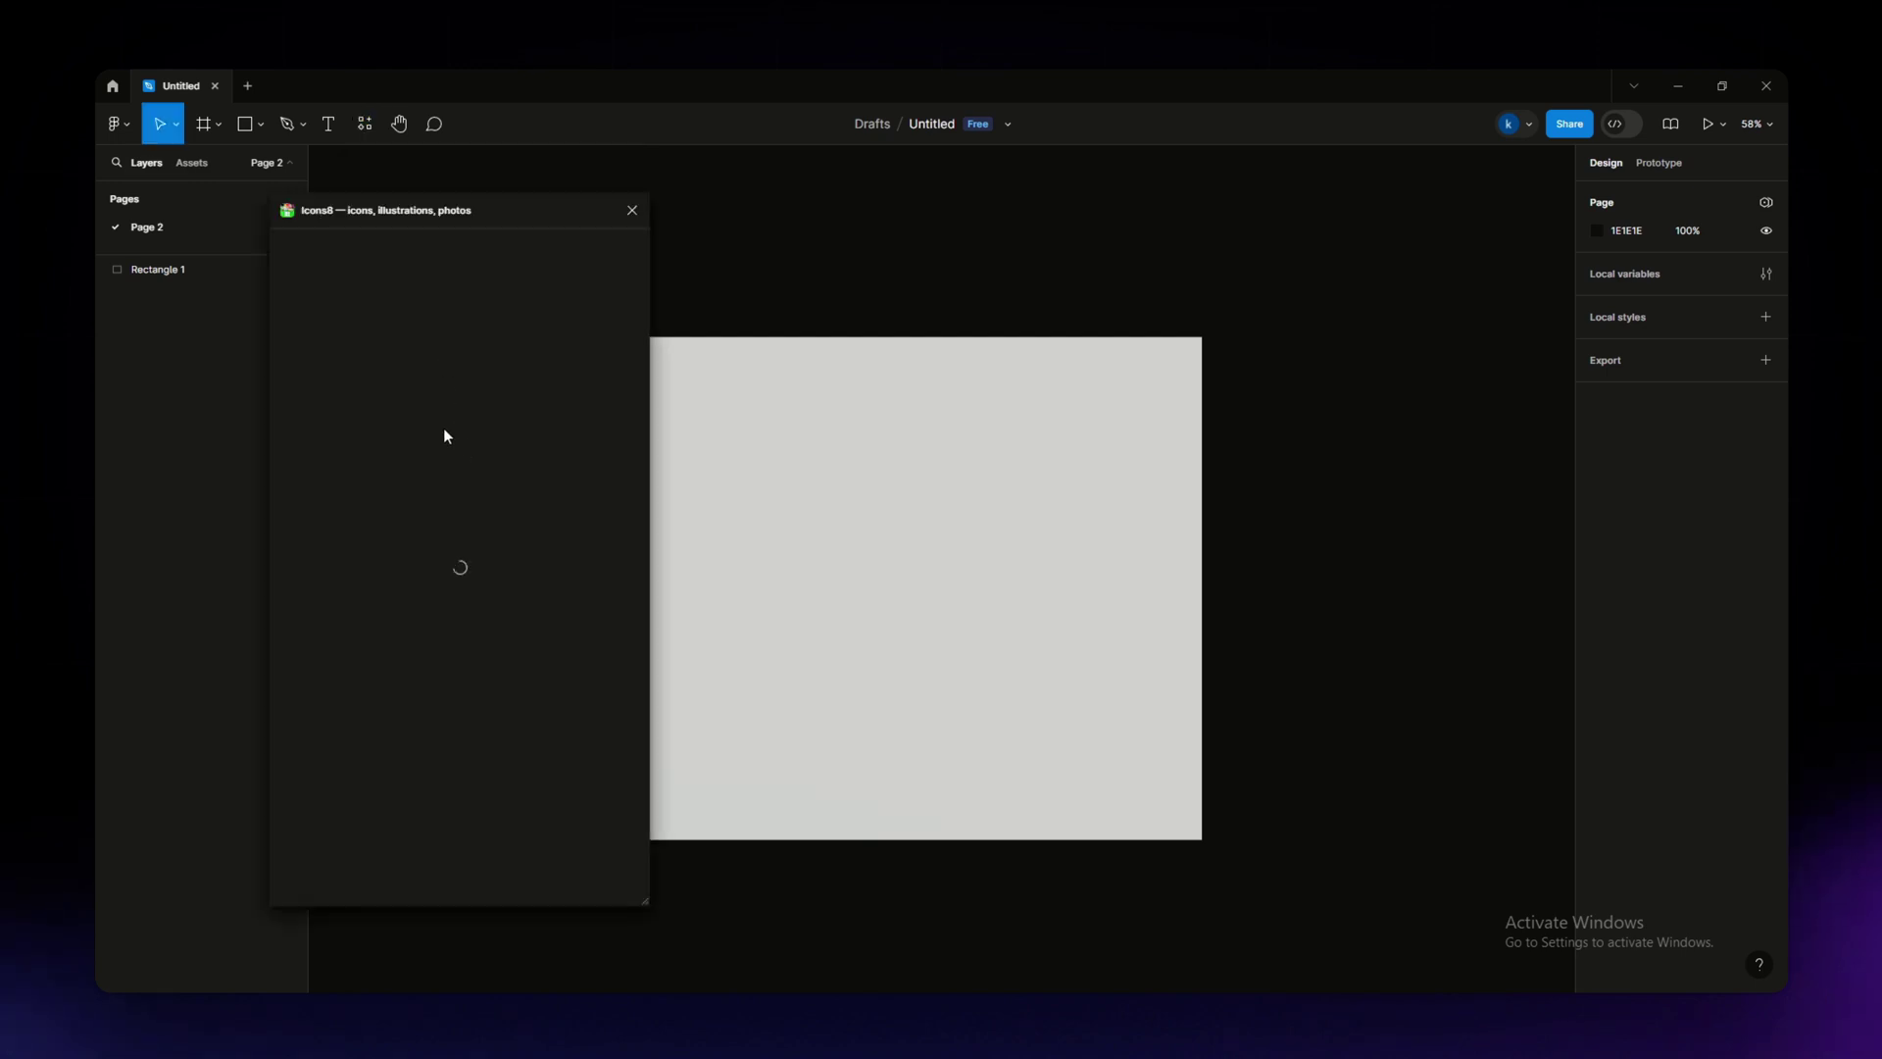
{"action": "left_click_drag", "start_coordinate": [519, 212], "coordinate": [484, 177]}
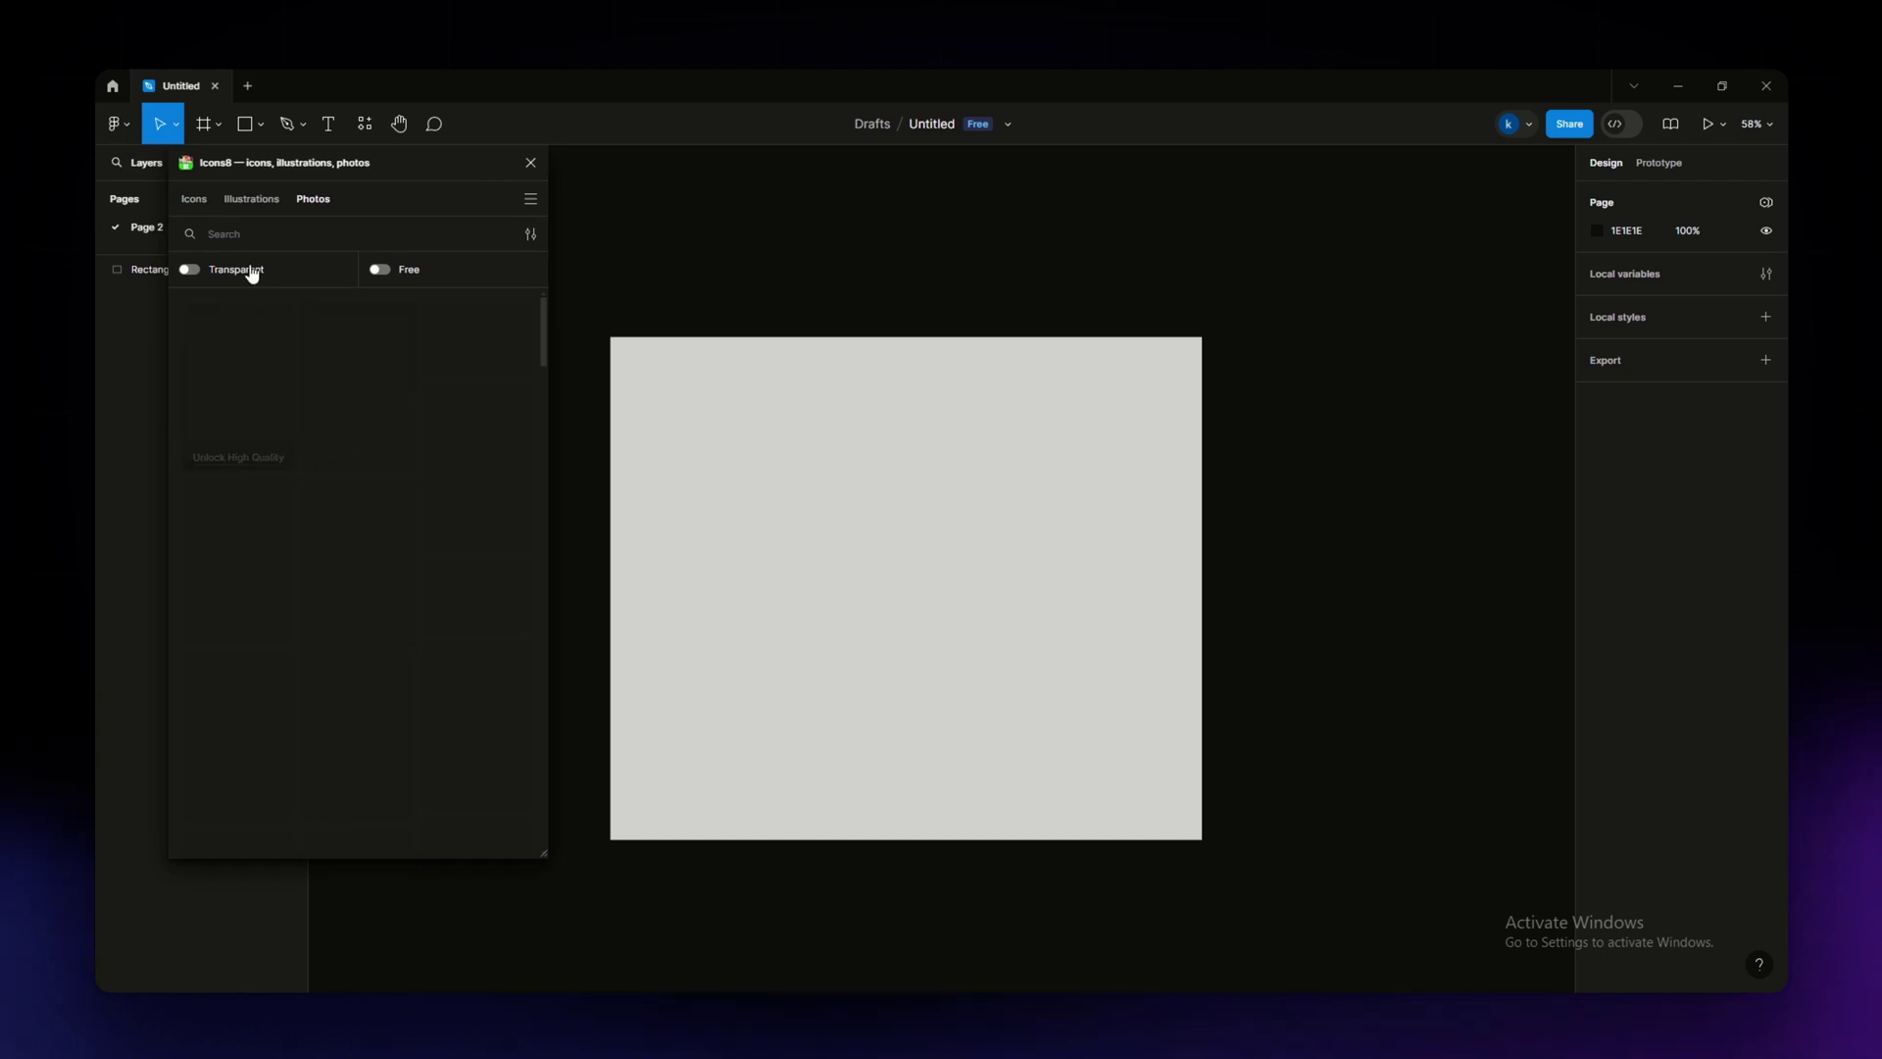
{"action": "left_click", "coordinate": [197, 201]}
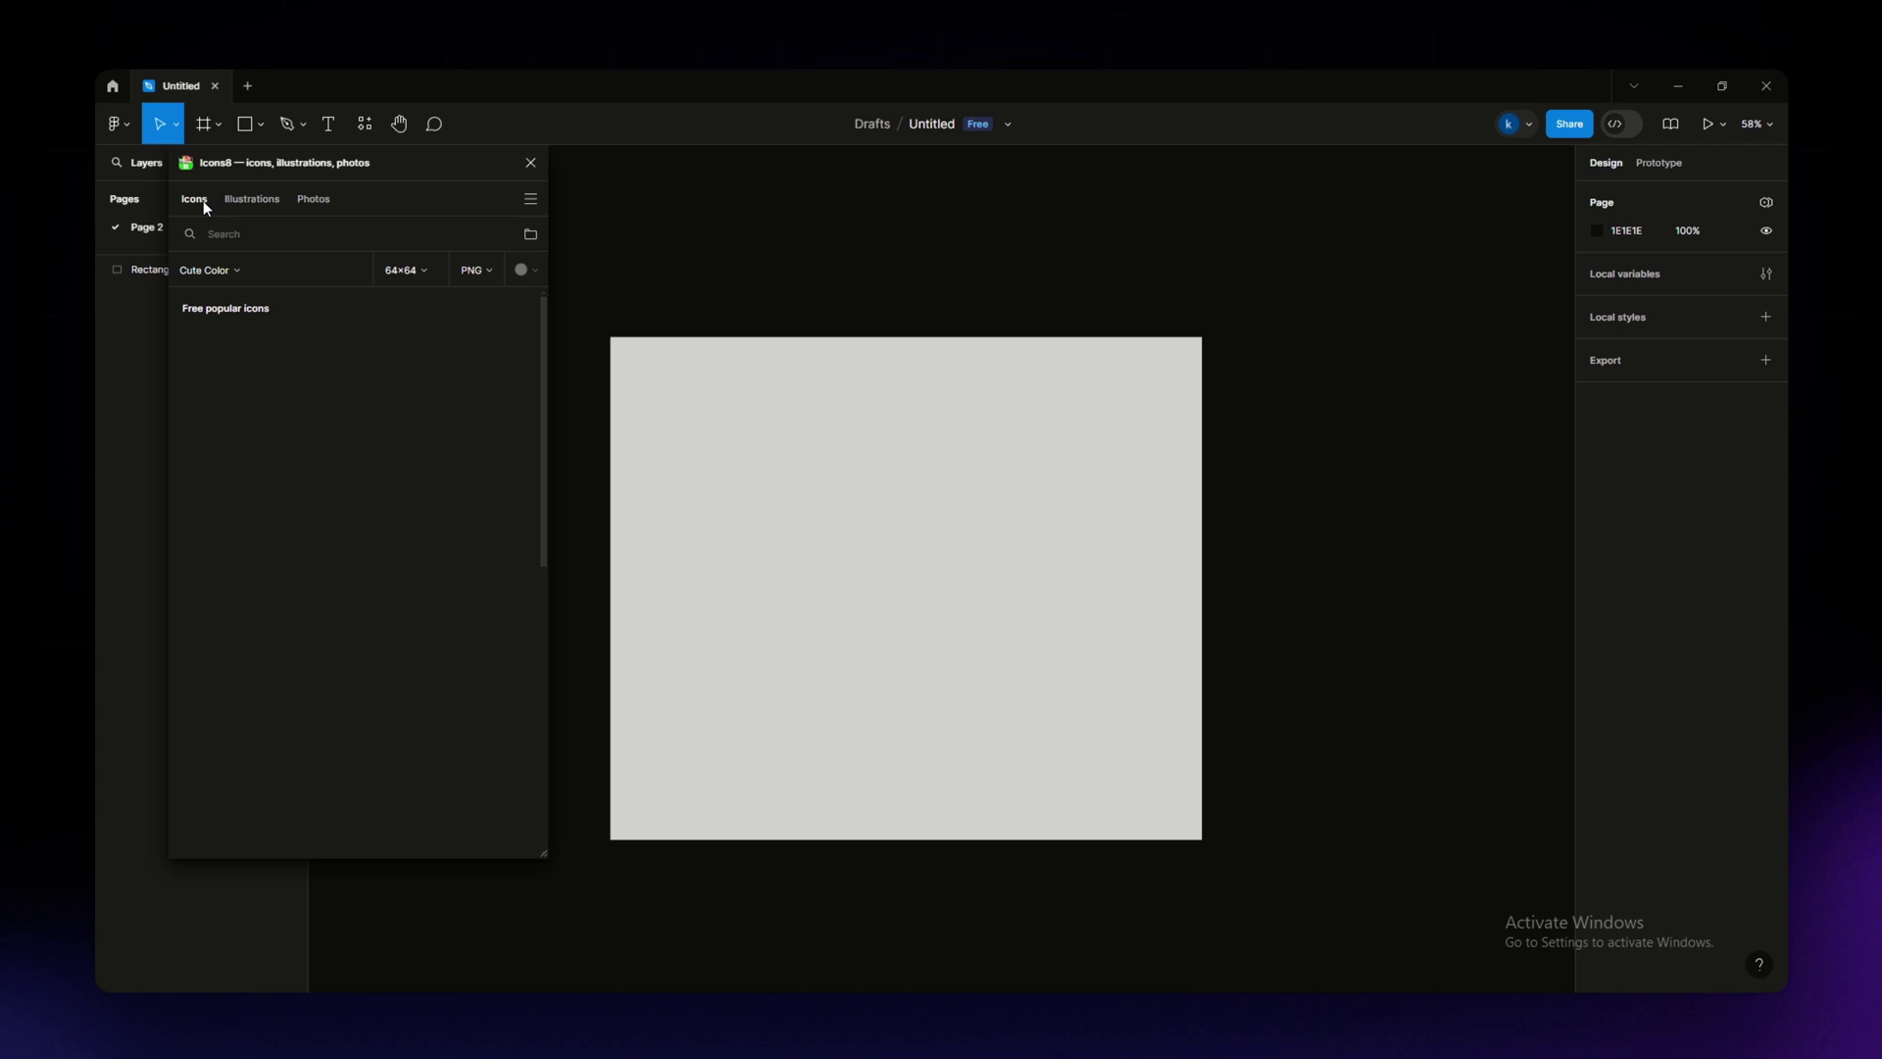
{"action": "scroll", "coordinate": [346, 542], "scroll_direction": "down", "scroll_amount": 2}
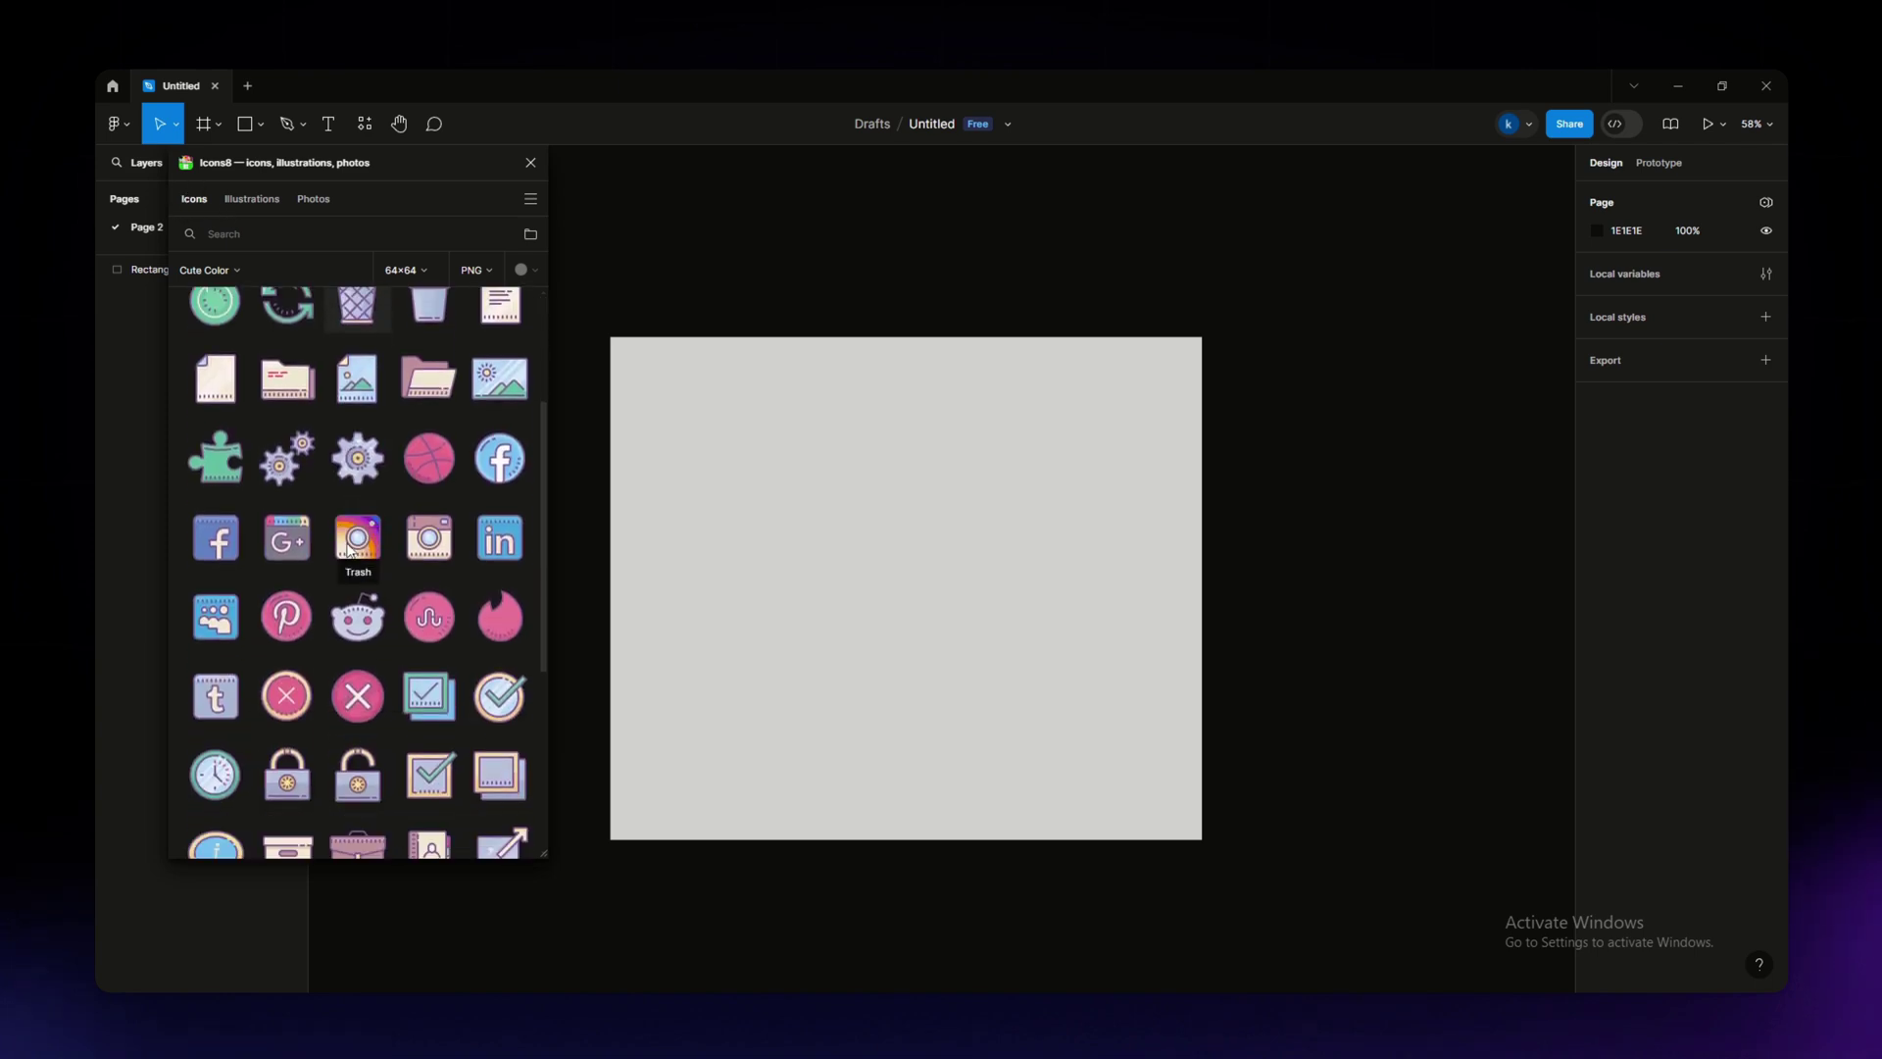
{"action": "scroll", "coordinate": [341, 611], "scroll_direction": "down", "scroll_amount": 3}
{"action": "scroll", "coordinate": [337, 614], "scroll_direction": "down", "scroll_amount": 1}
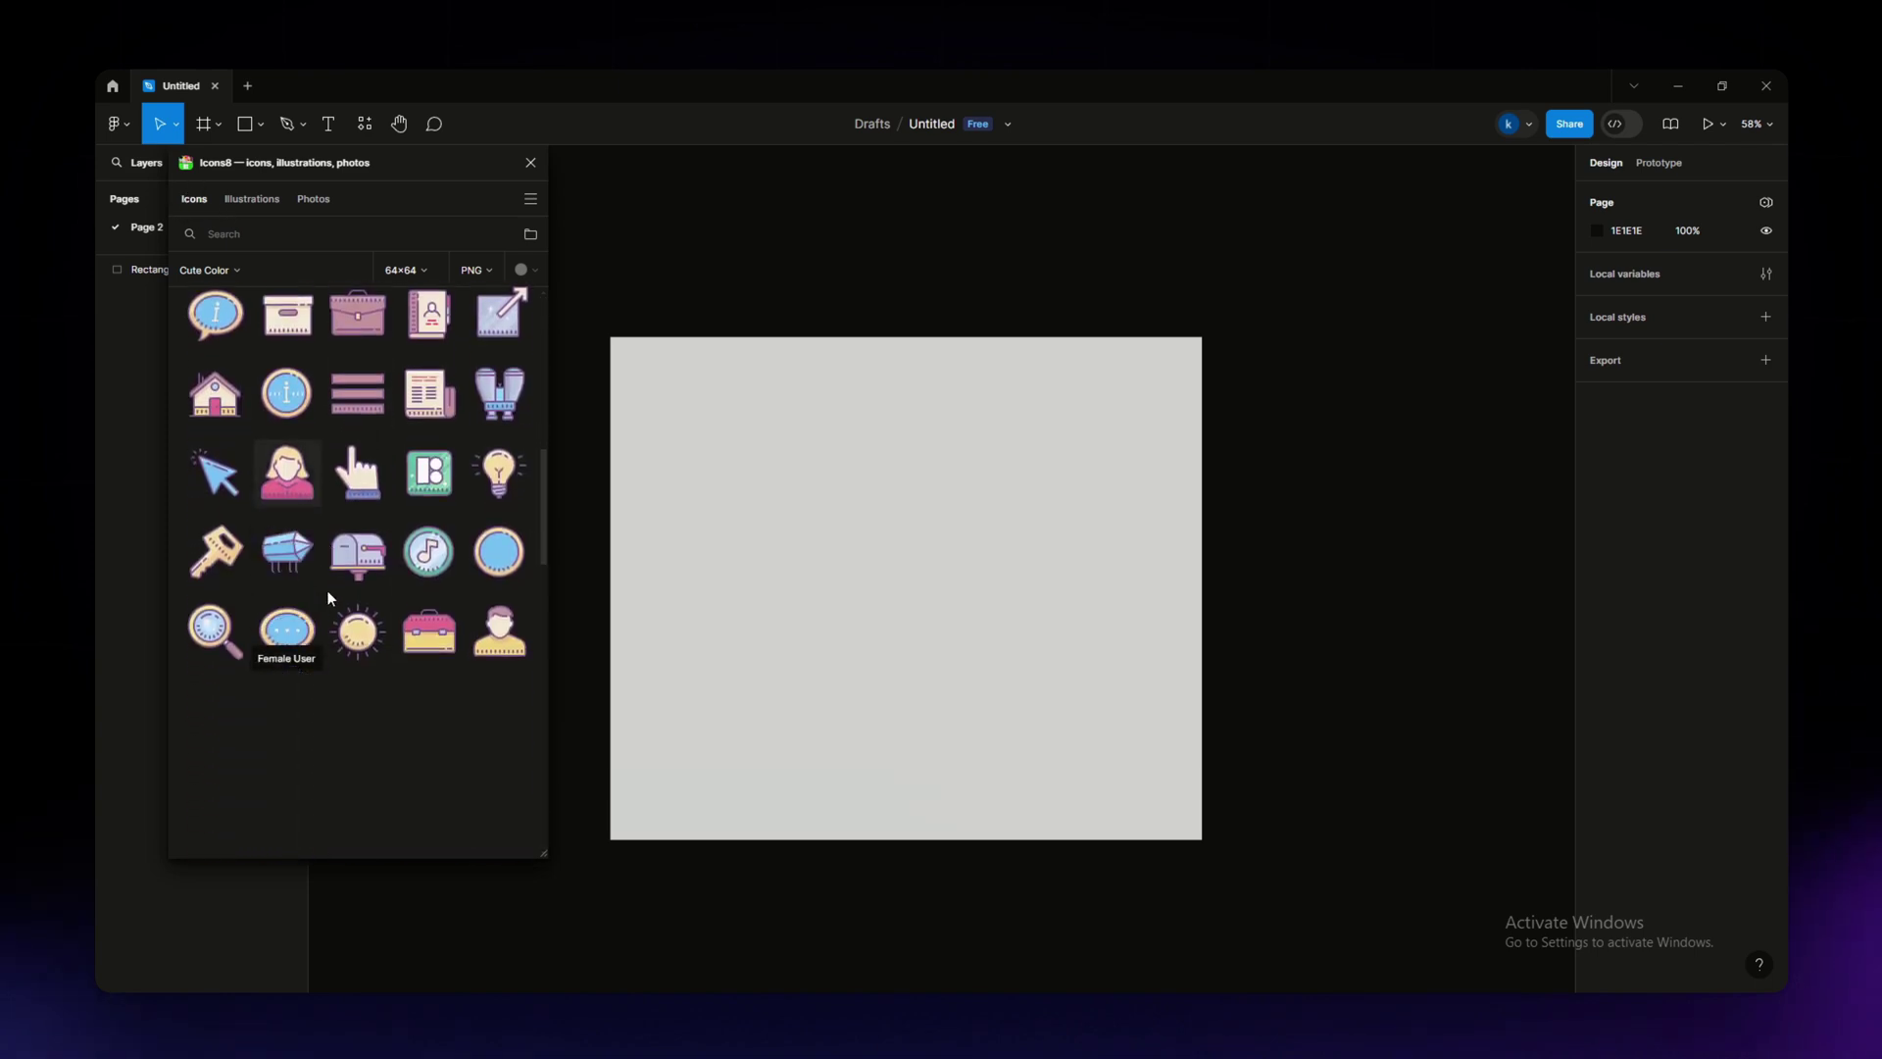
{"action": "scroll", "coordinate": [328, 590], "scroll_direction": "down", "scroll_amount": 2}
{"action": "scroll", "coordinate": [349, 664], "scroll_direction": "up", "scroll_amount": 3}
{"action": "scroll", "coordinate": [352, 665], "scroll_direction": "up", "scroll_amount": 3}
{"action": "scroll", "coordinate": [353, 673], "scroll_direction": "up", "scroll_amount": 1}
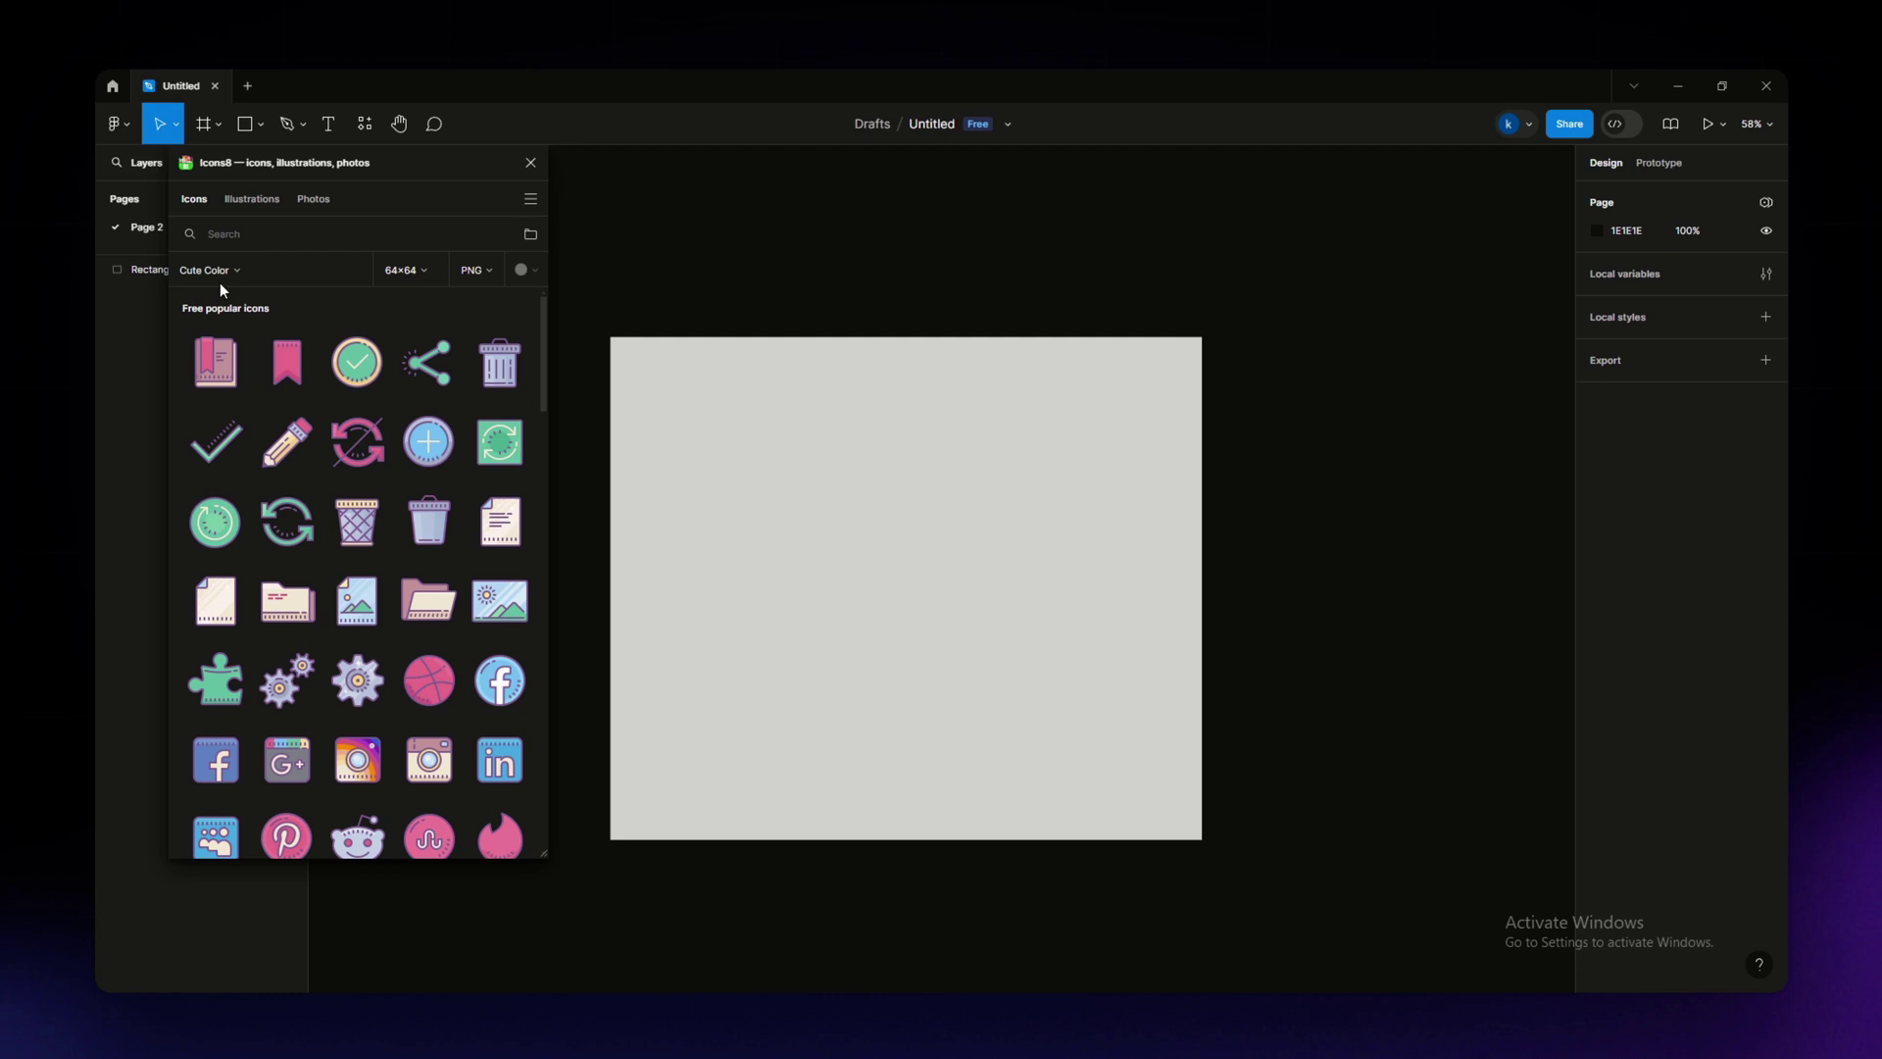
Step: Change the Icons8 icon style to Gradient, then to Badges
{"action": "left_click", "coordinate": [258, 273]}
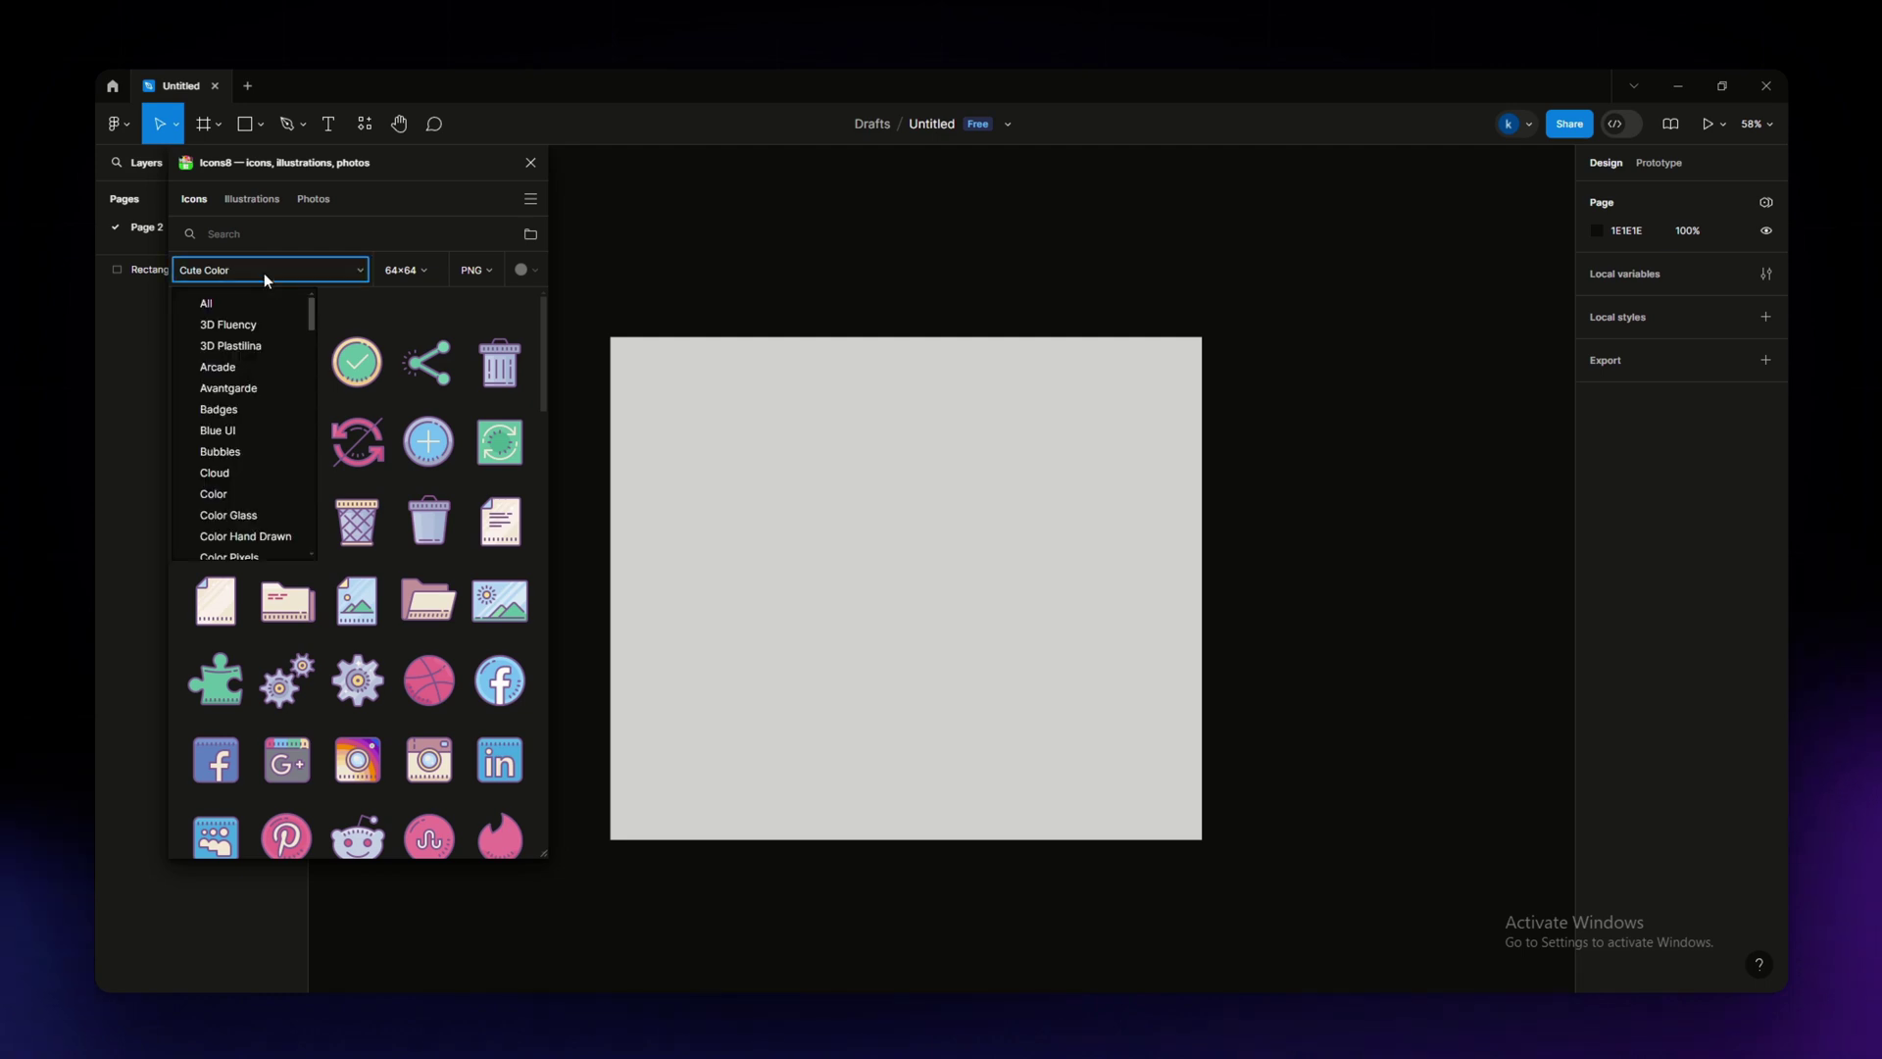
{"action": "scroll", "coordinate": [254, 420], "scroll_direction": "down", "scroll_amount": 2}
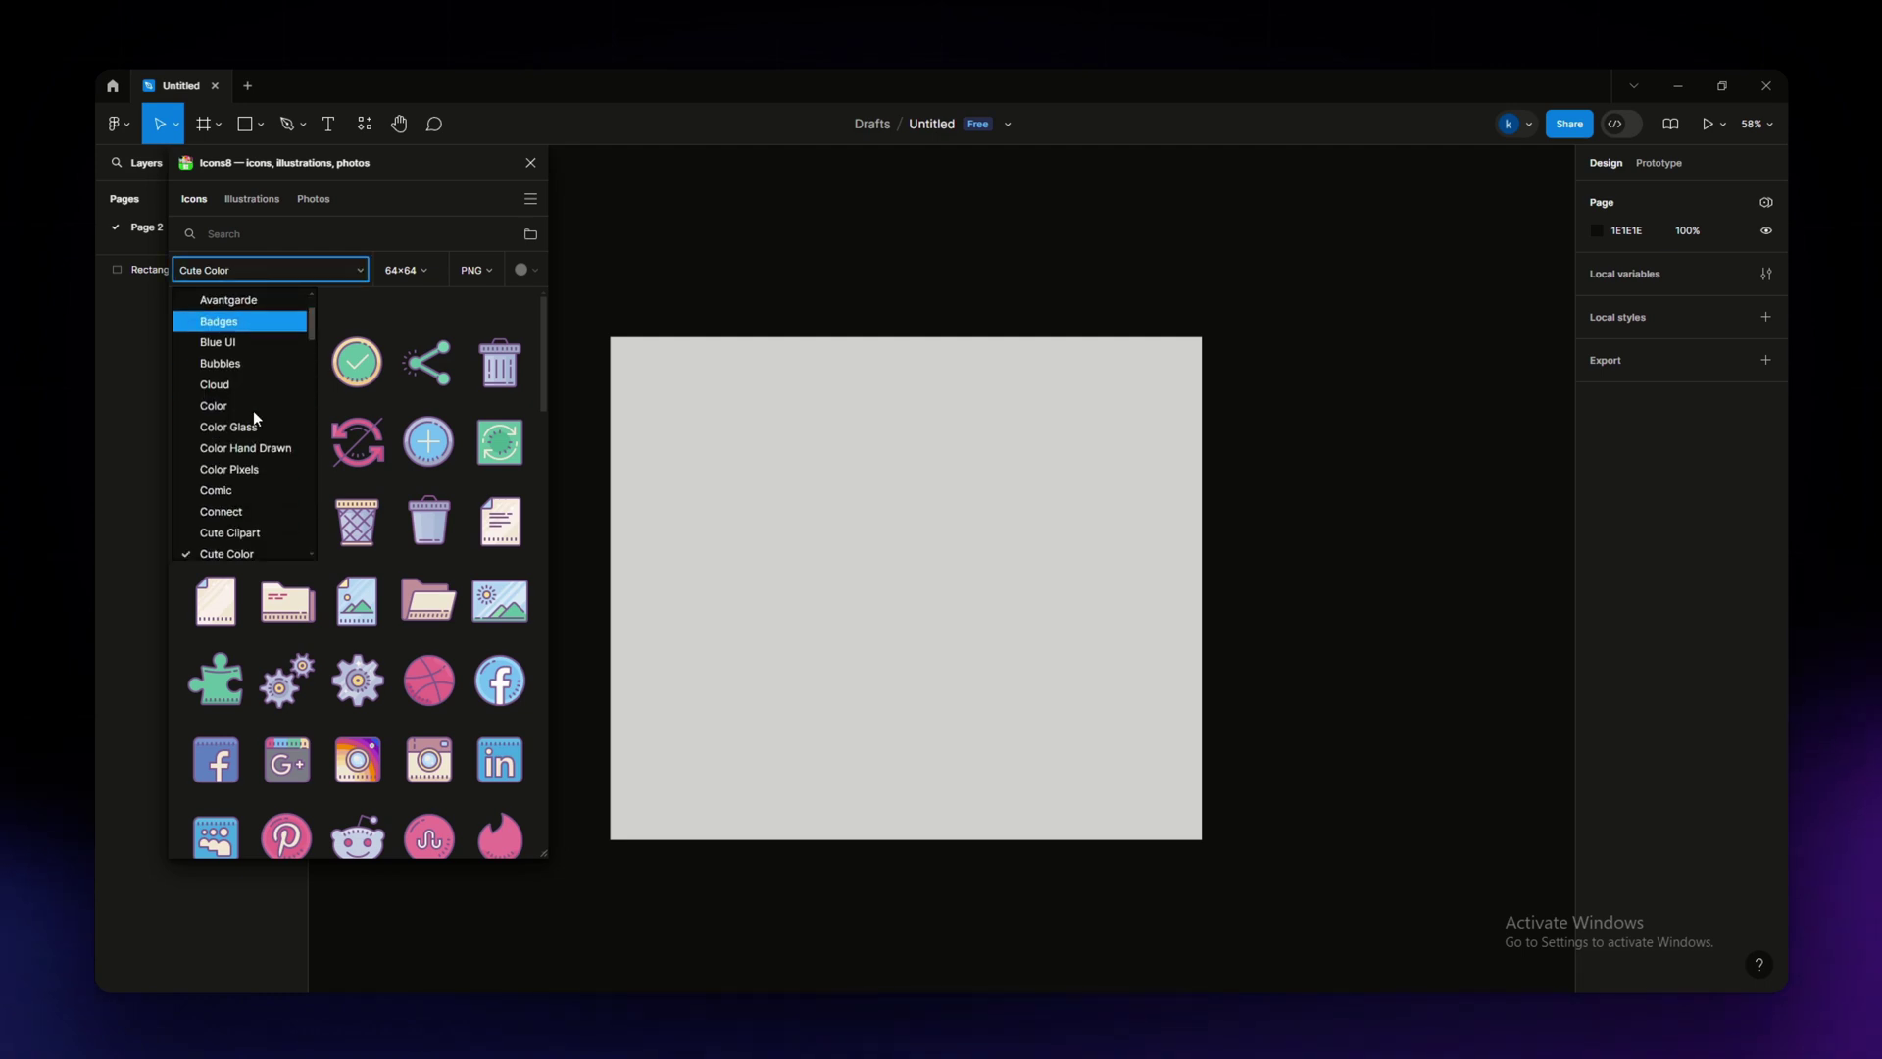
{"action": "scroll", "coordinate": [255, 419], "scroll_direction": "up", "scroll_amount": 1}
{"action": "scroll", "coordinate": [255, 423], "scroll_direction": "up", "scroll_amount": 1}
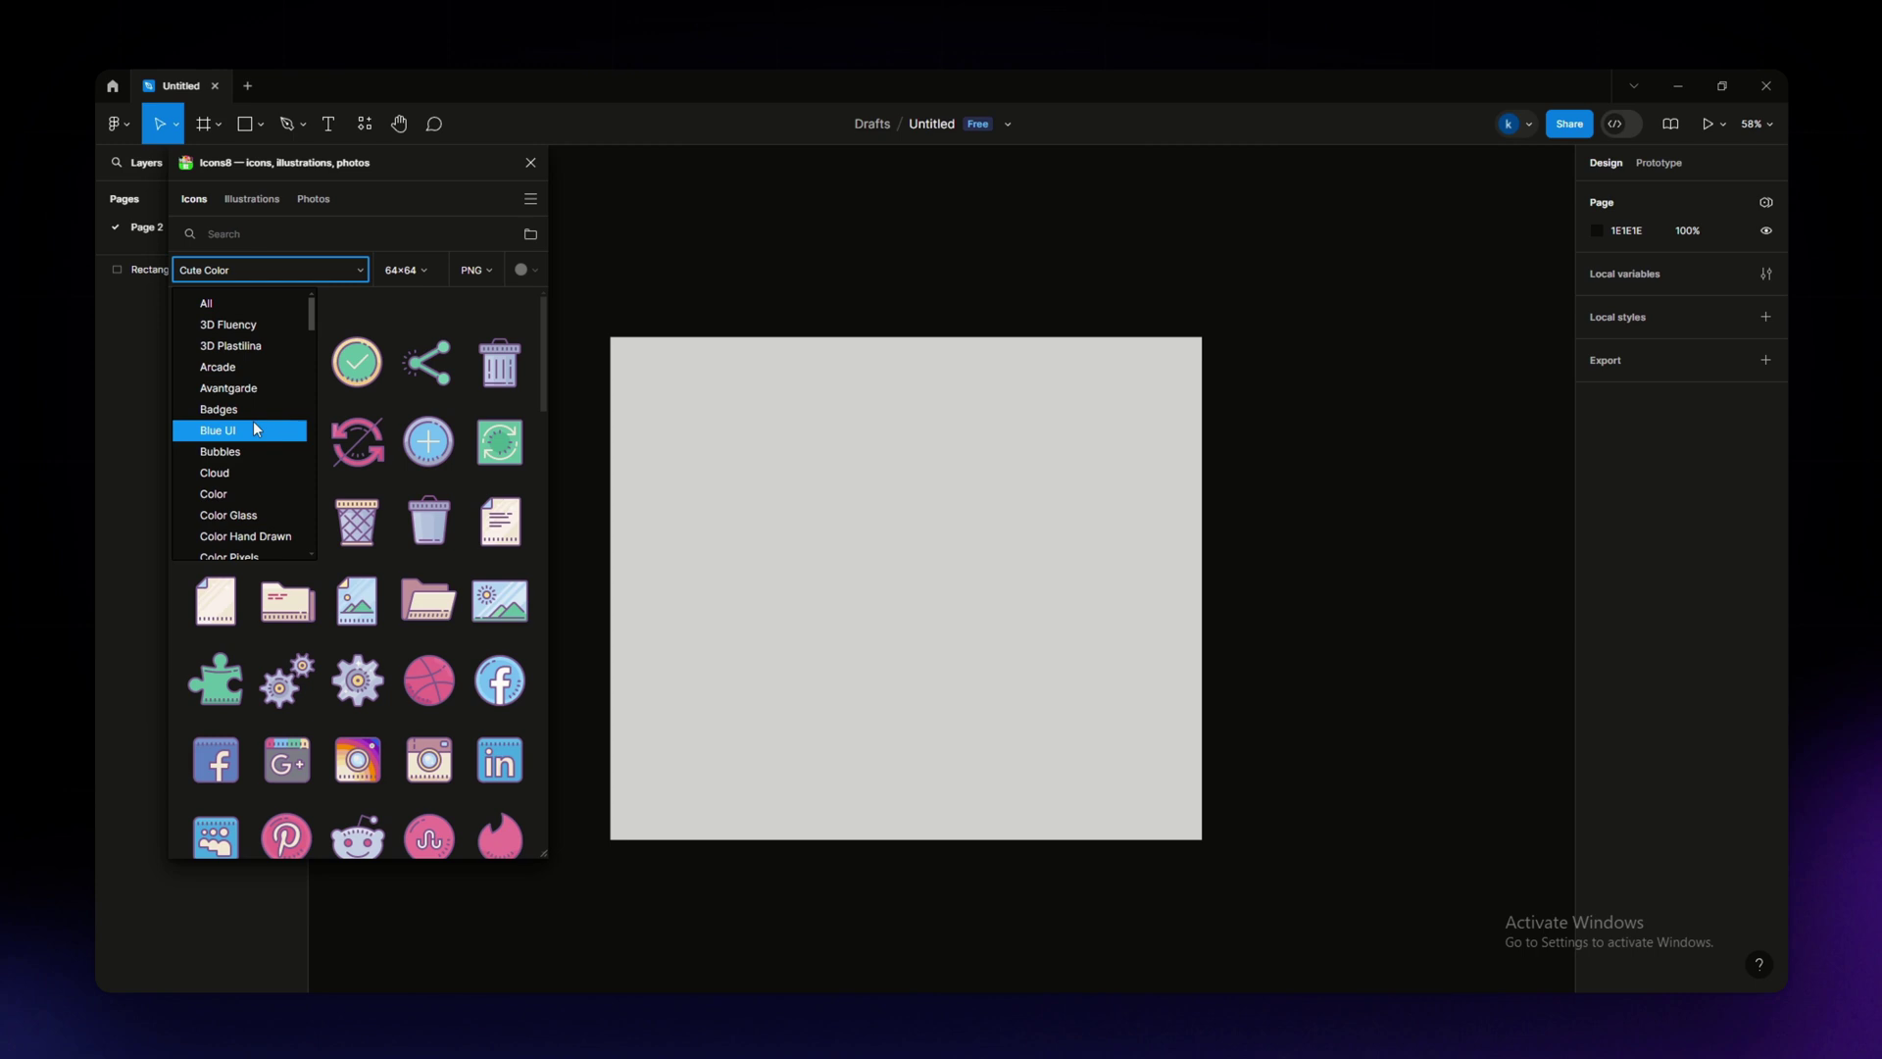
{"action": "scroll", "coordinate": [253, 442], "scroll_direction": "down", "scroll_amount": 3}
{"action": "scroll", "coordinate": [257, 449], "scroll_direction": "down", "scroll_amount": 2}
{"action": "scroll", "coordinate": [262, 404], "scroll_direction": "down", "scroll_amount": 2}
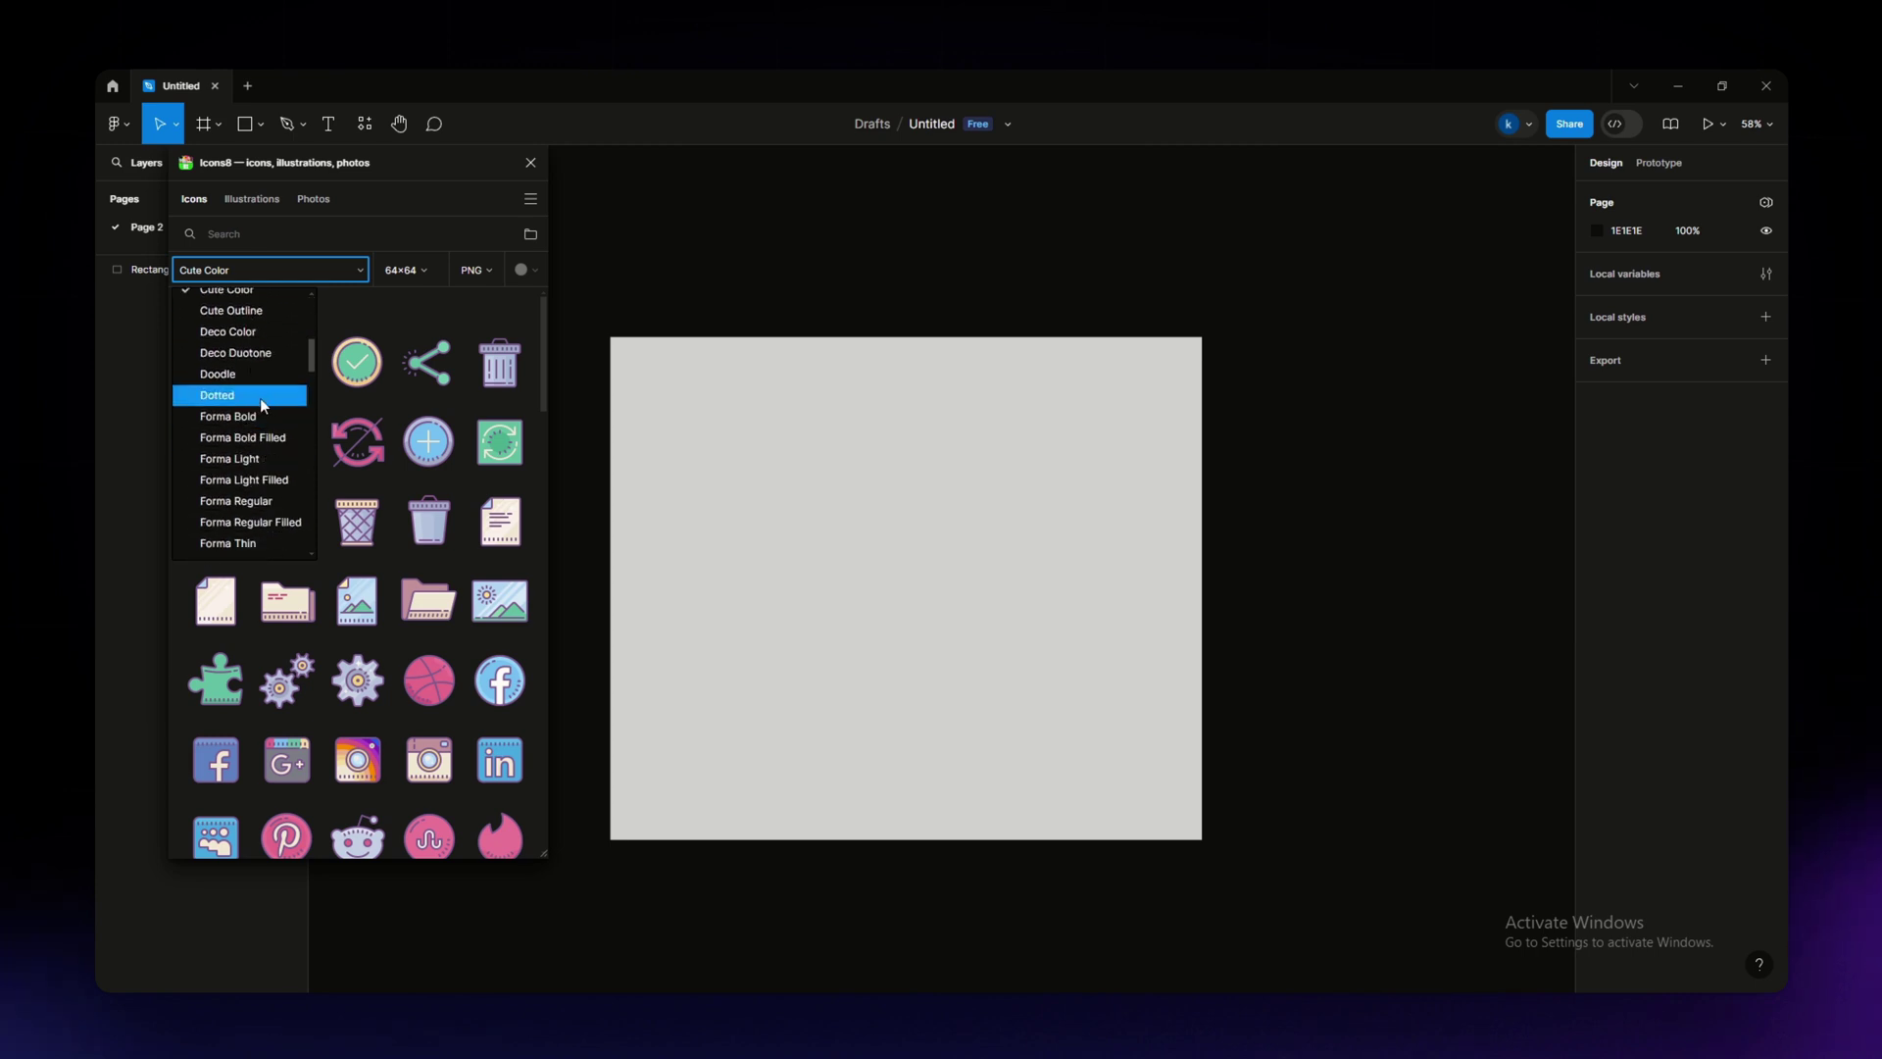
{"action": "scroll", "coordinate": [260, 412], "scroll_direction": "up", "scroll_amount": 1}
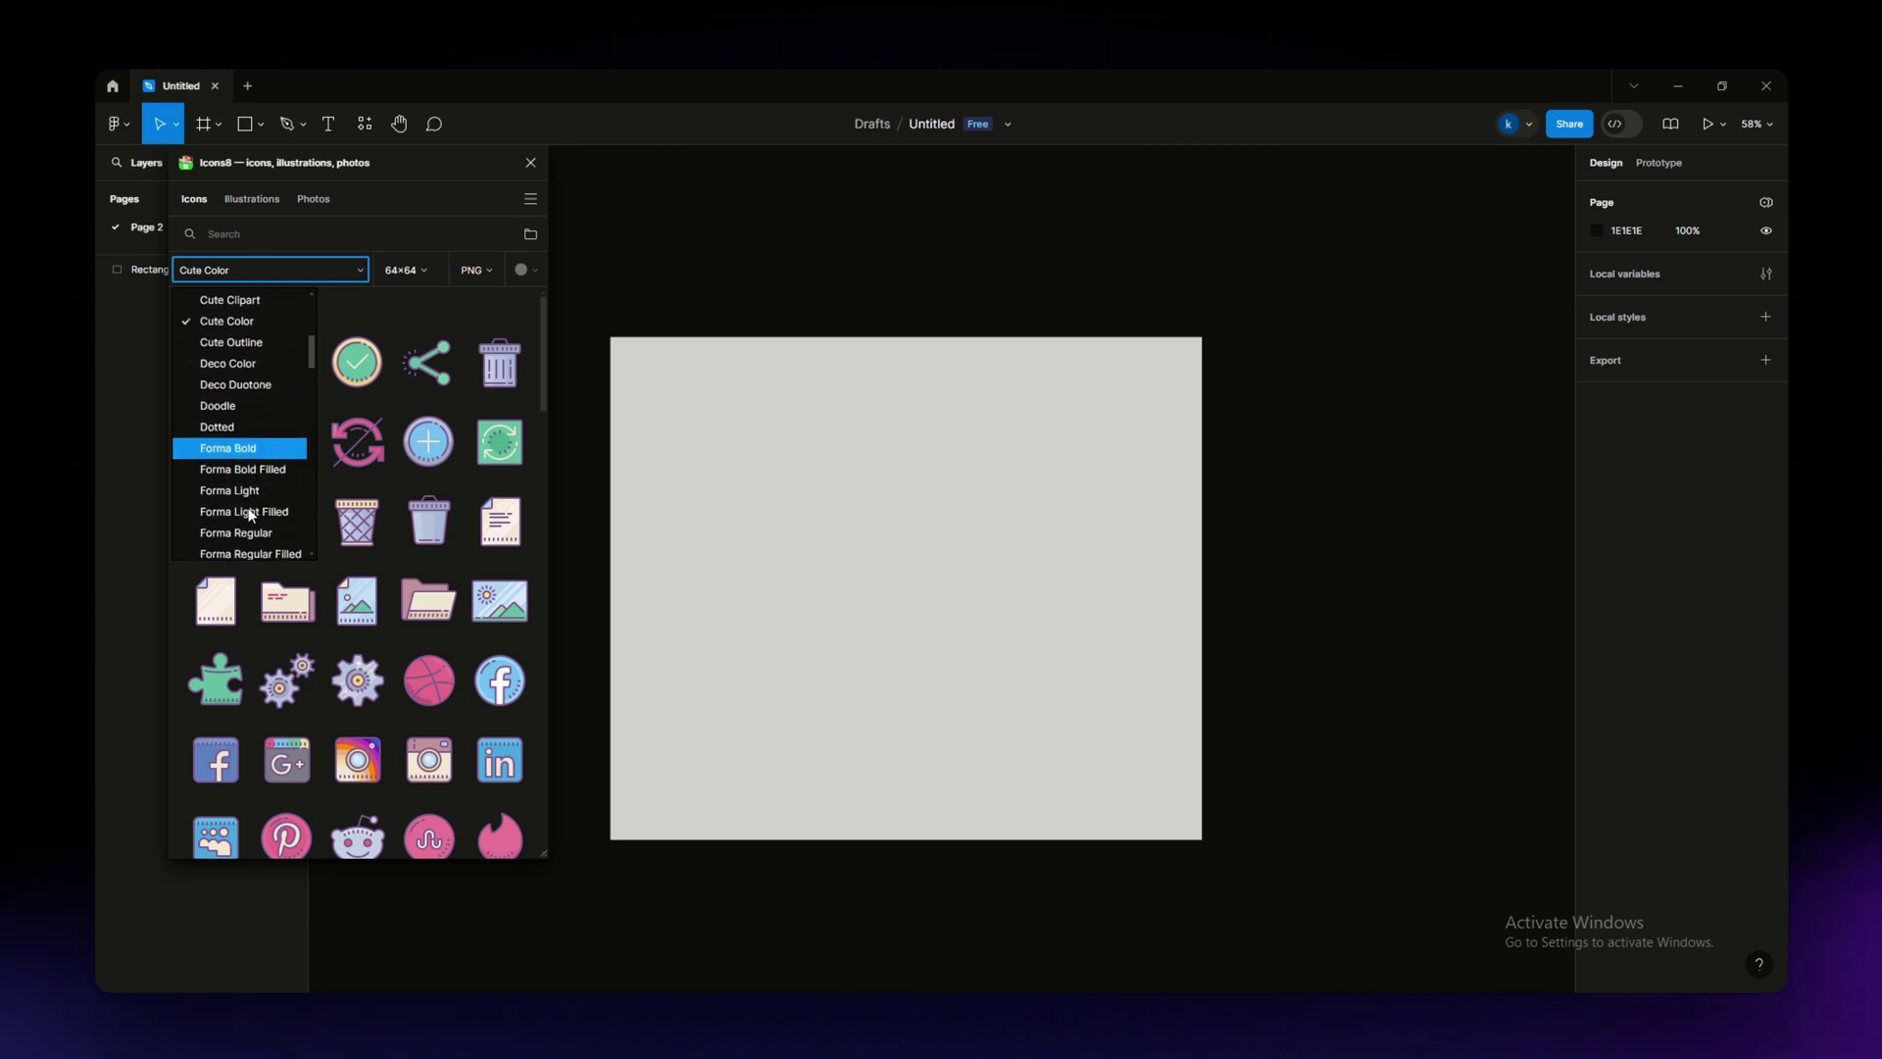
{"action": "scroll", "coordinate": [250, 508], "scroll_direction": "down", "scroll_amount": 2}
{"action": "scroll", "coordinate": [253, 478], "scroll_direction": "down", "scroll_amount": 3}
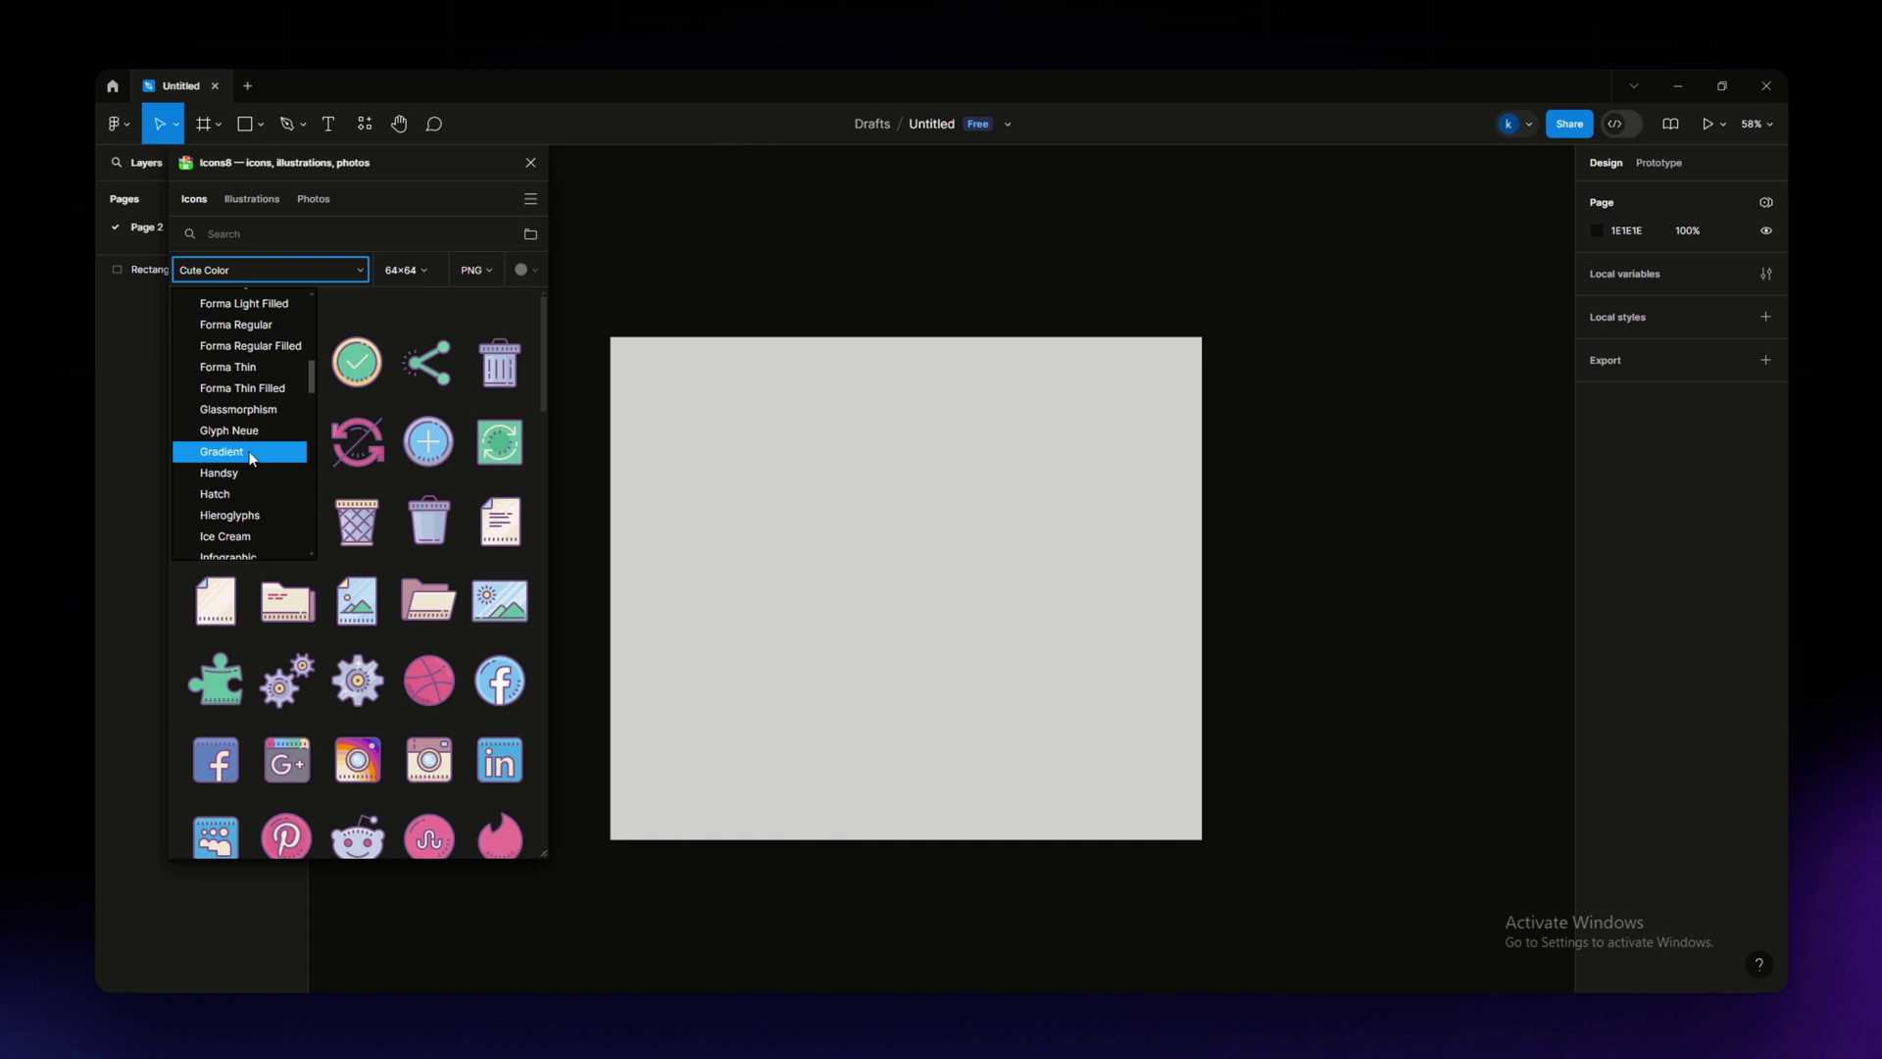
{"action": "left_click", "coordinate": [251, 457]}
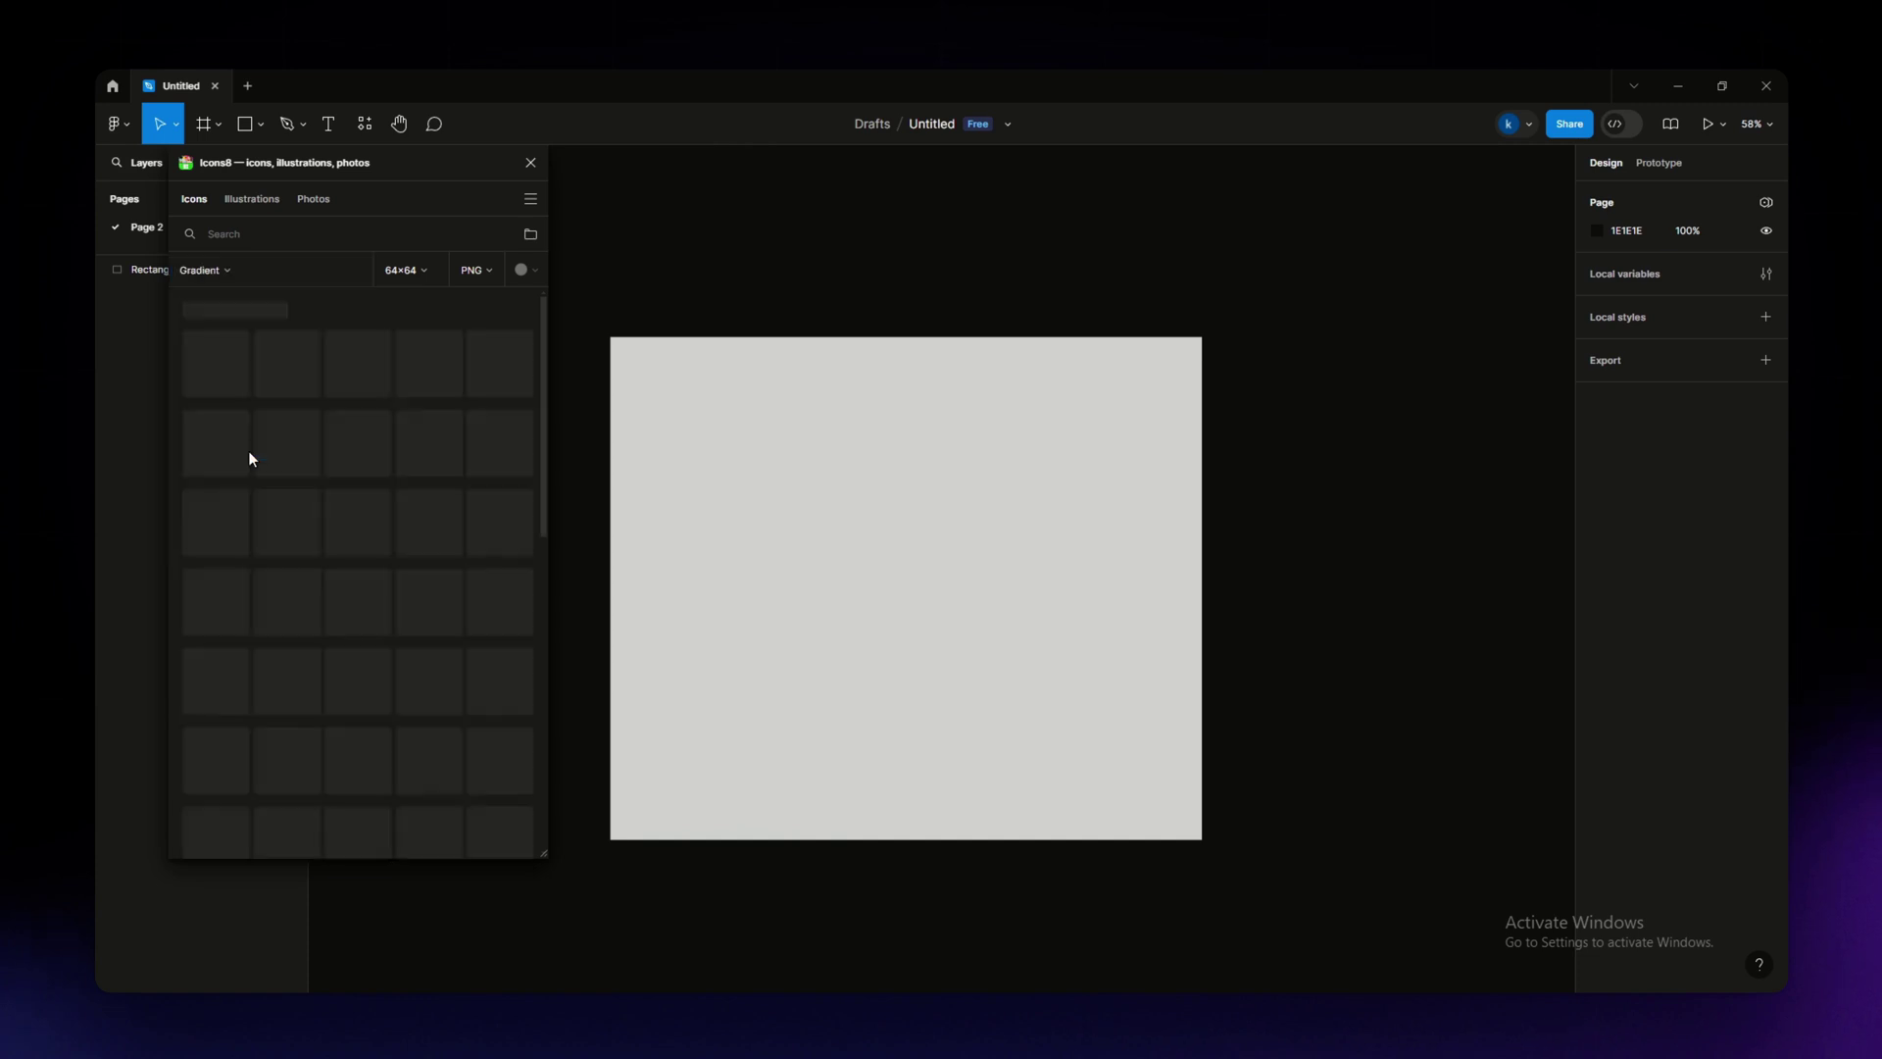
{"action": "left_click", "coordinate": [209, 269]}
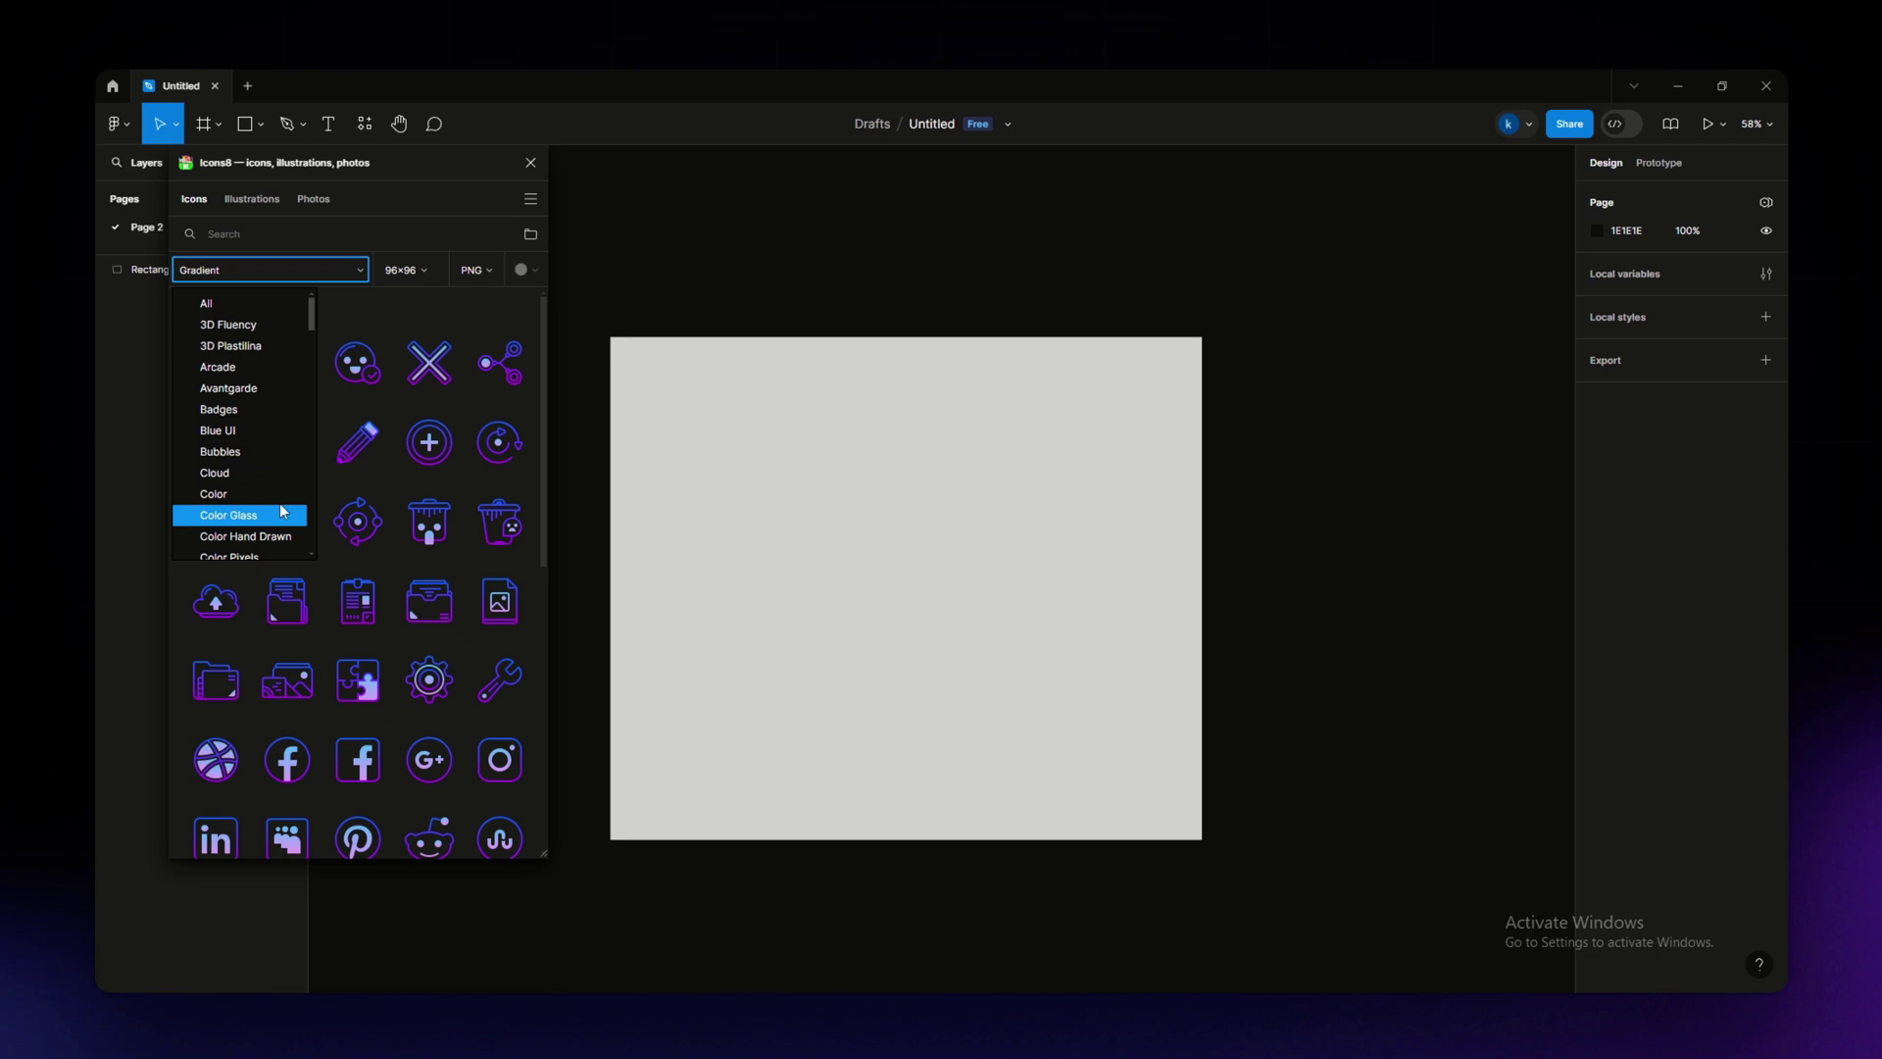
{"action": "left_click", "coordinate": [224, 408]}
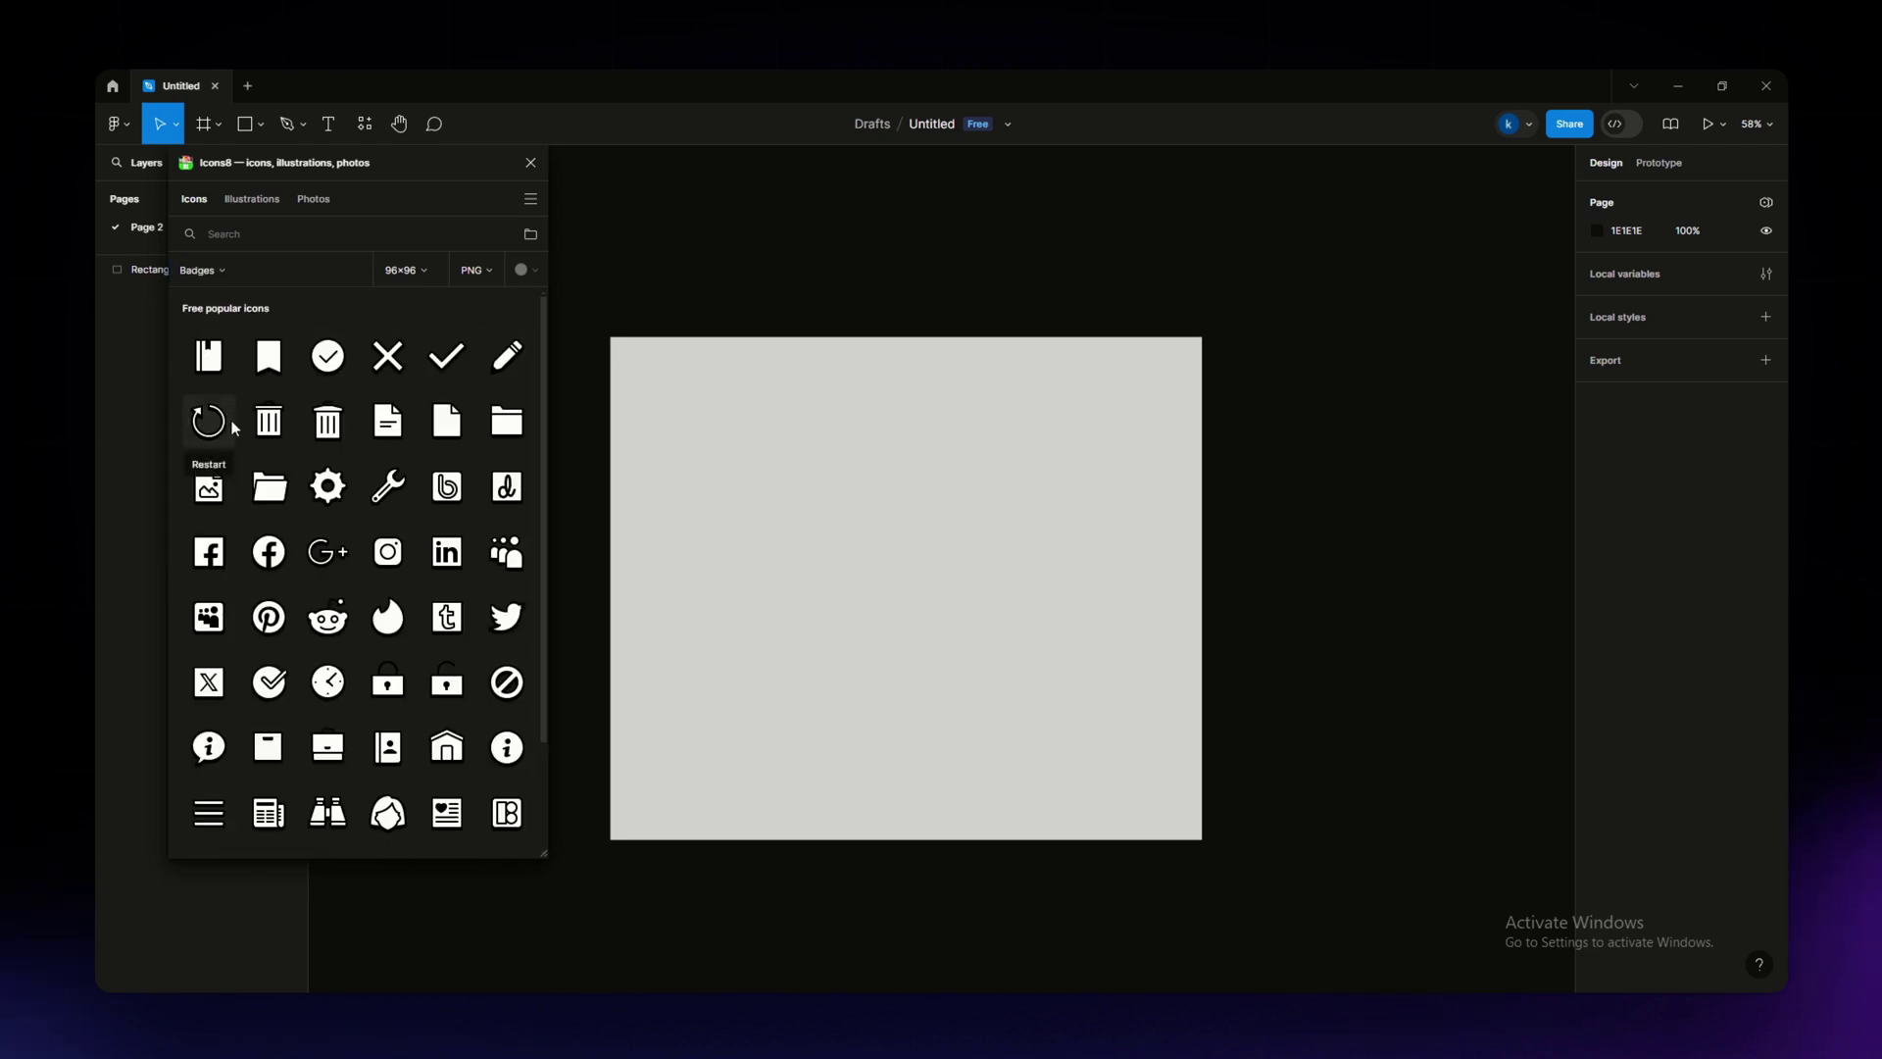
{"action": "scroll", "coordinate": [294, 589], "scroll_direction": "down", "scroll_amount": 3}
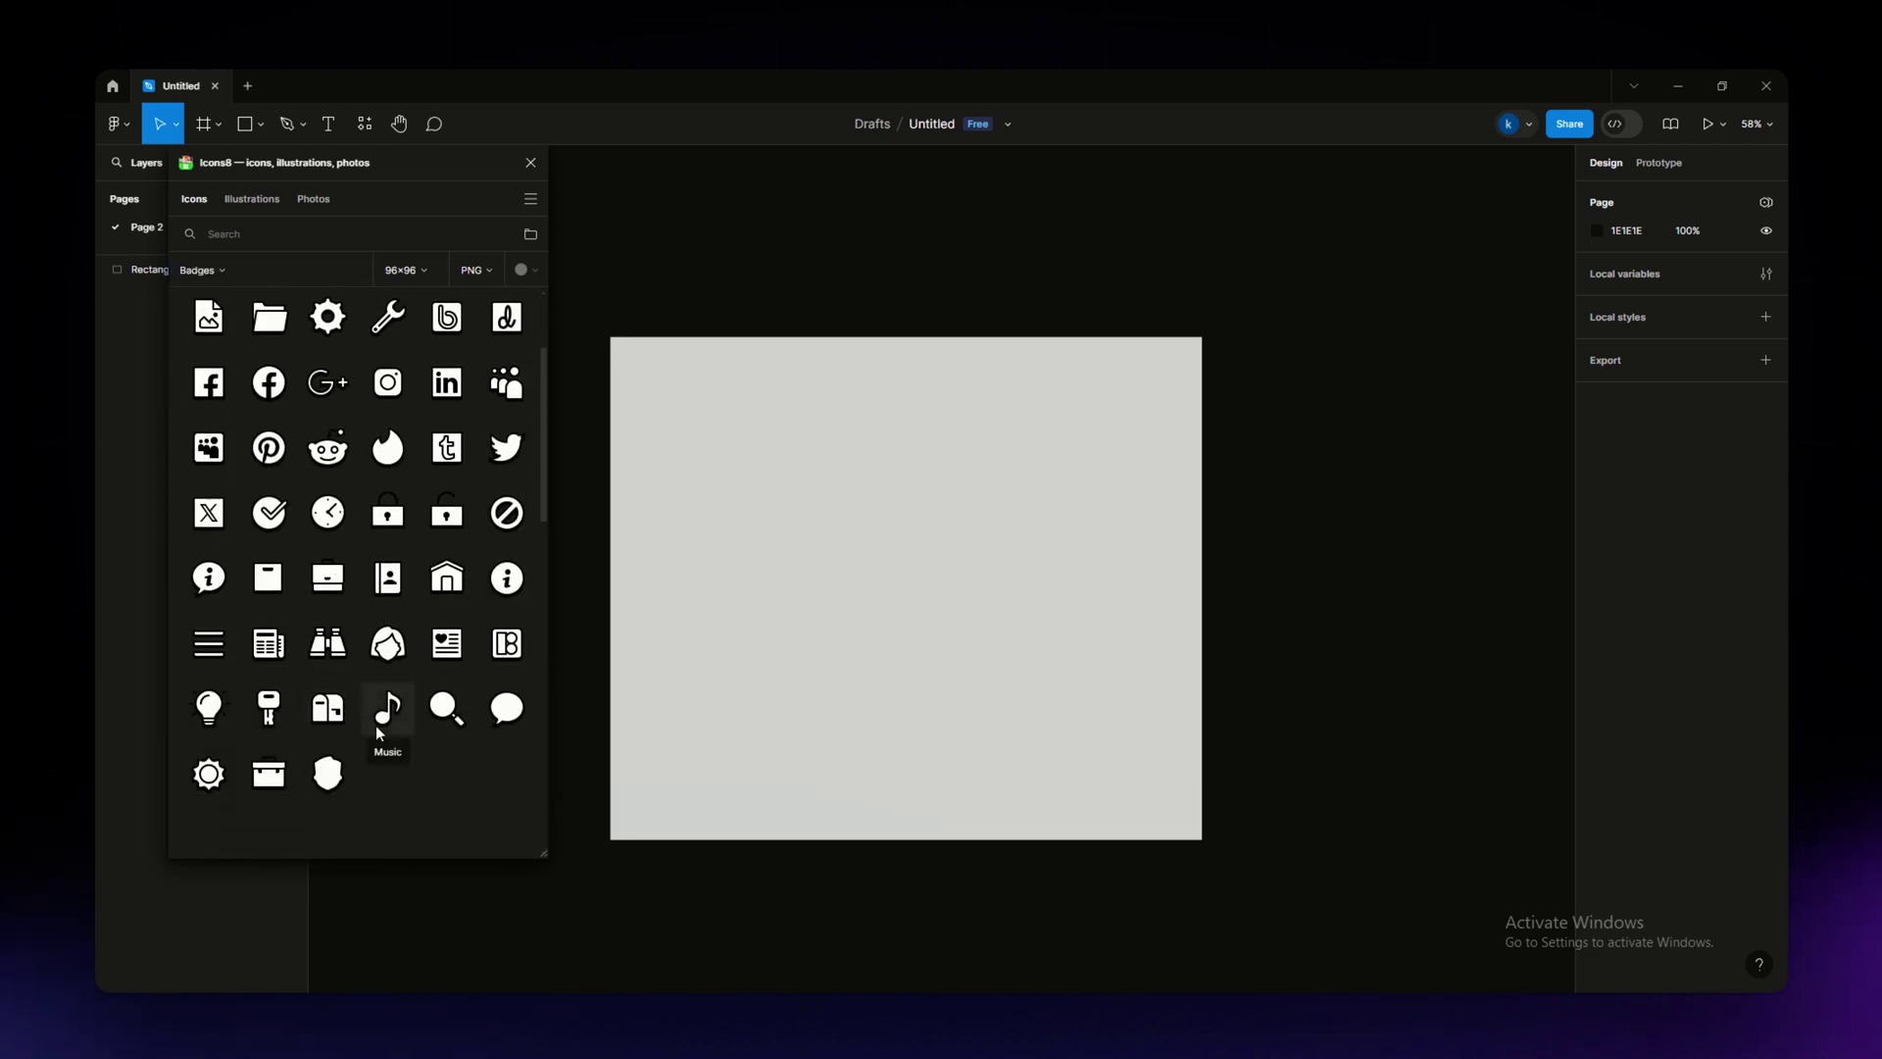
{"action": "scroll", "coordinate": [375, 726], "scroll_direction": "down", "scroll_amount": 2}
{"action": "scroll", "coordinate": [320, 633], "scroll_direction": "up", "scroll_amount": 2}
{"action": "scroll", "coordinate": [318, 632], "scroll_direction": "up", "scroll_amount": 3}
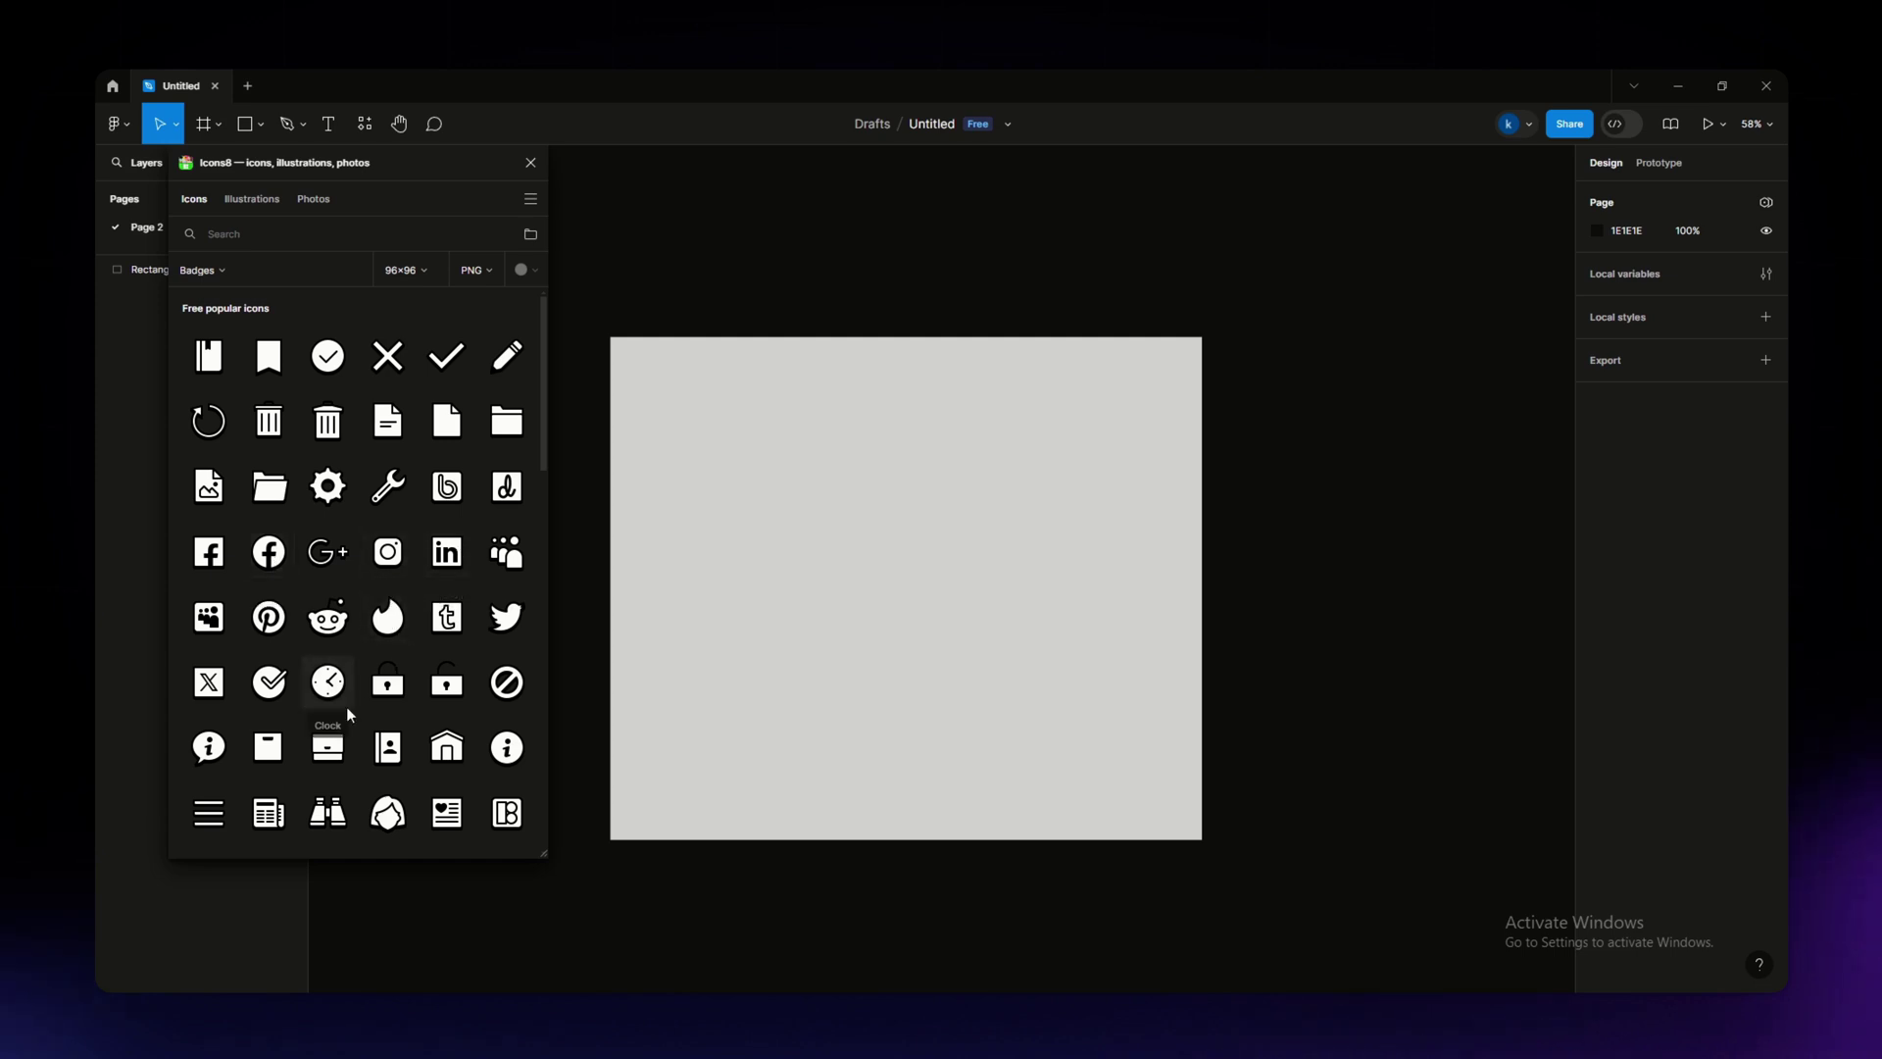
Step: Browse Icons8 illustrations, then photos filtered to free ones only
{"action": "left_click", "coordinate": [249, 201]}
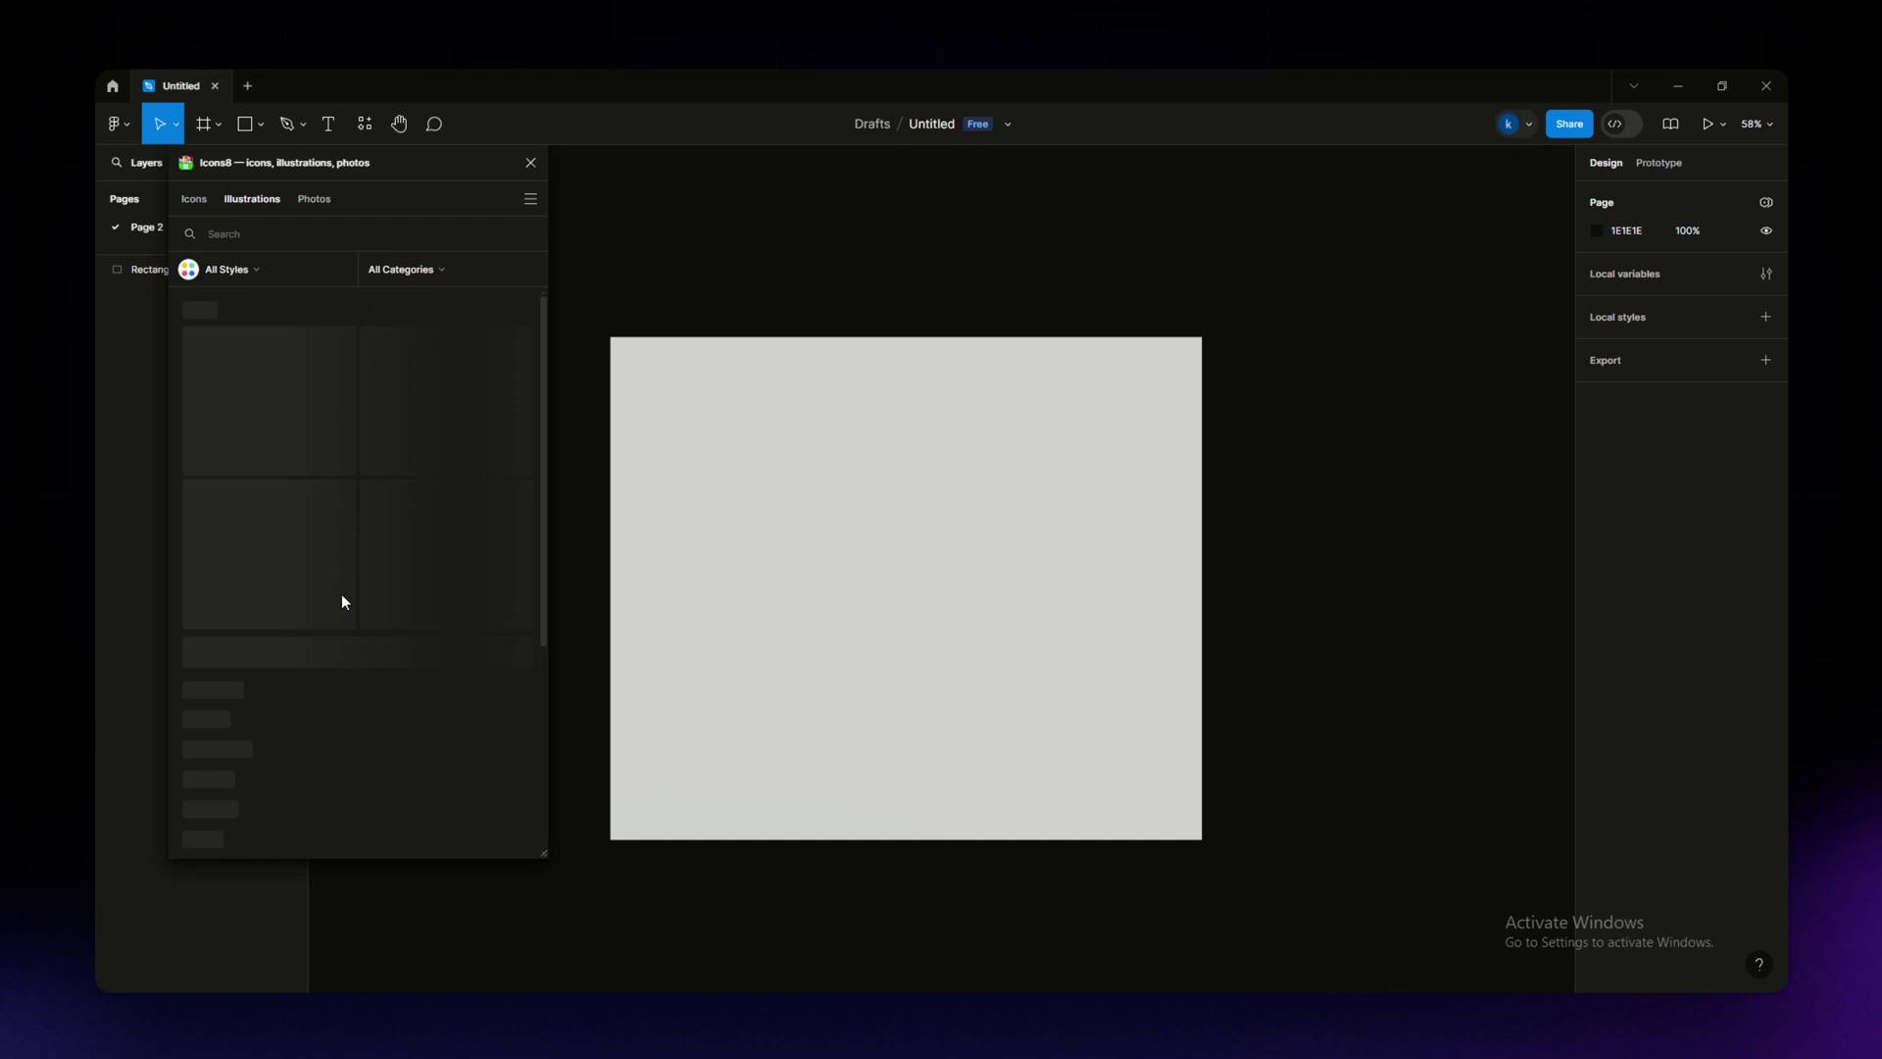
{"action": "left_click", "coordinate": [313, 202]}
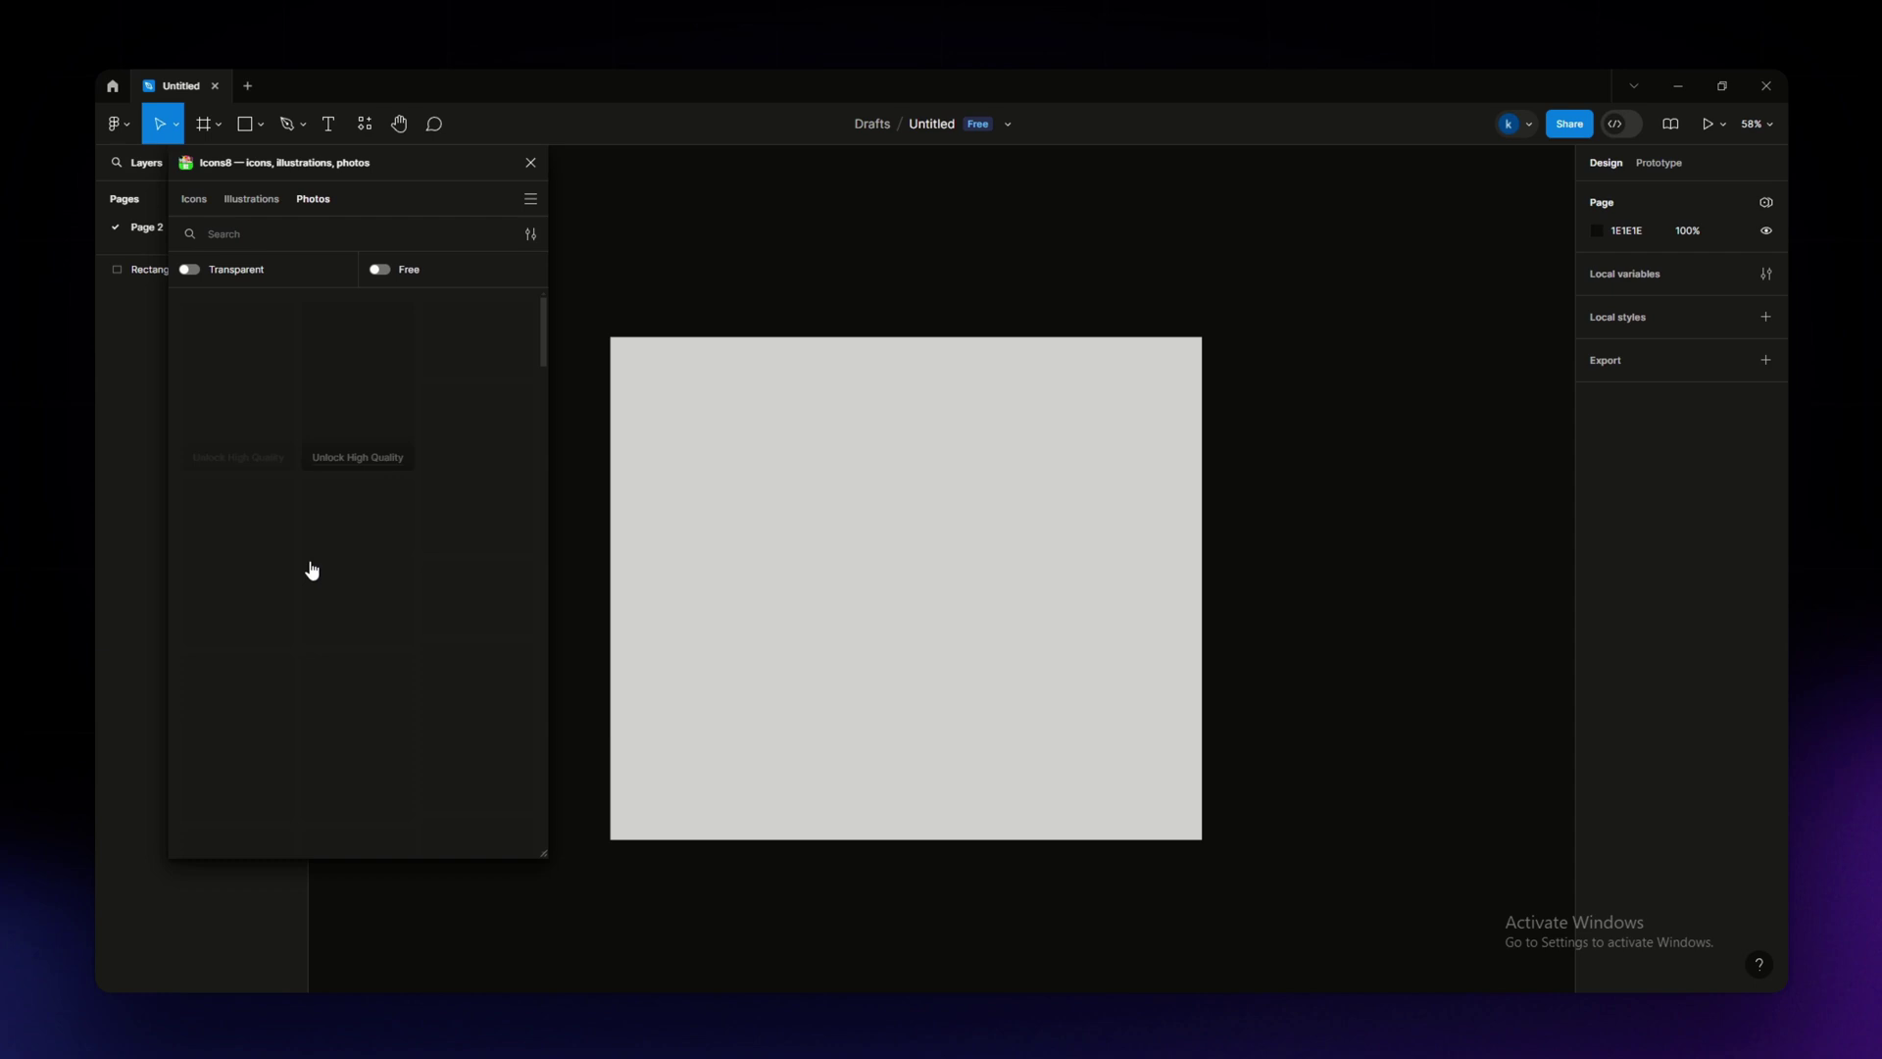
{"action": "left_click", "coordinate": [382, 270]}
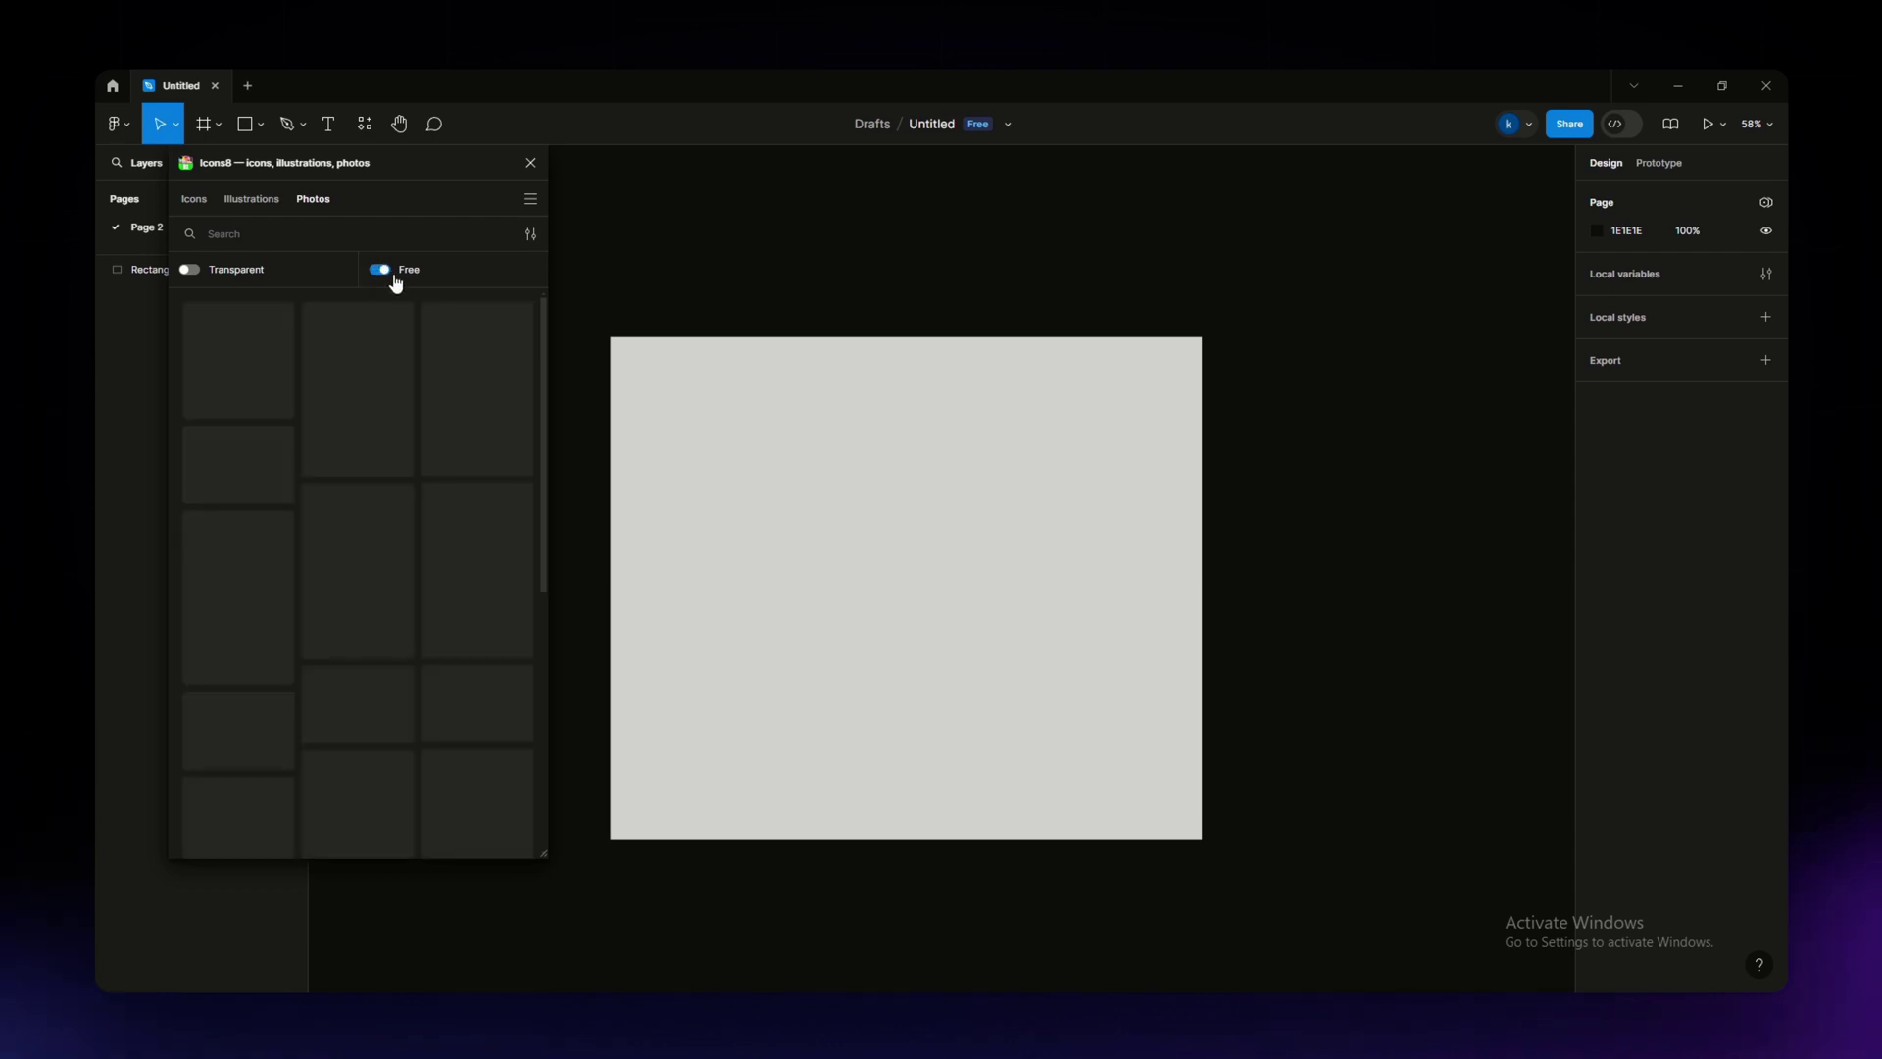
{"action": "left_click", "coordinate": [409, 273]}
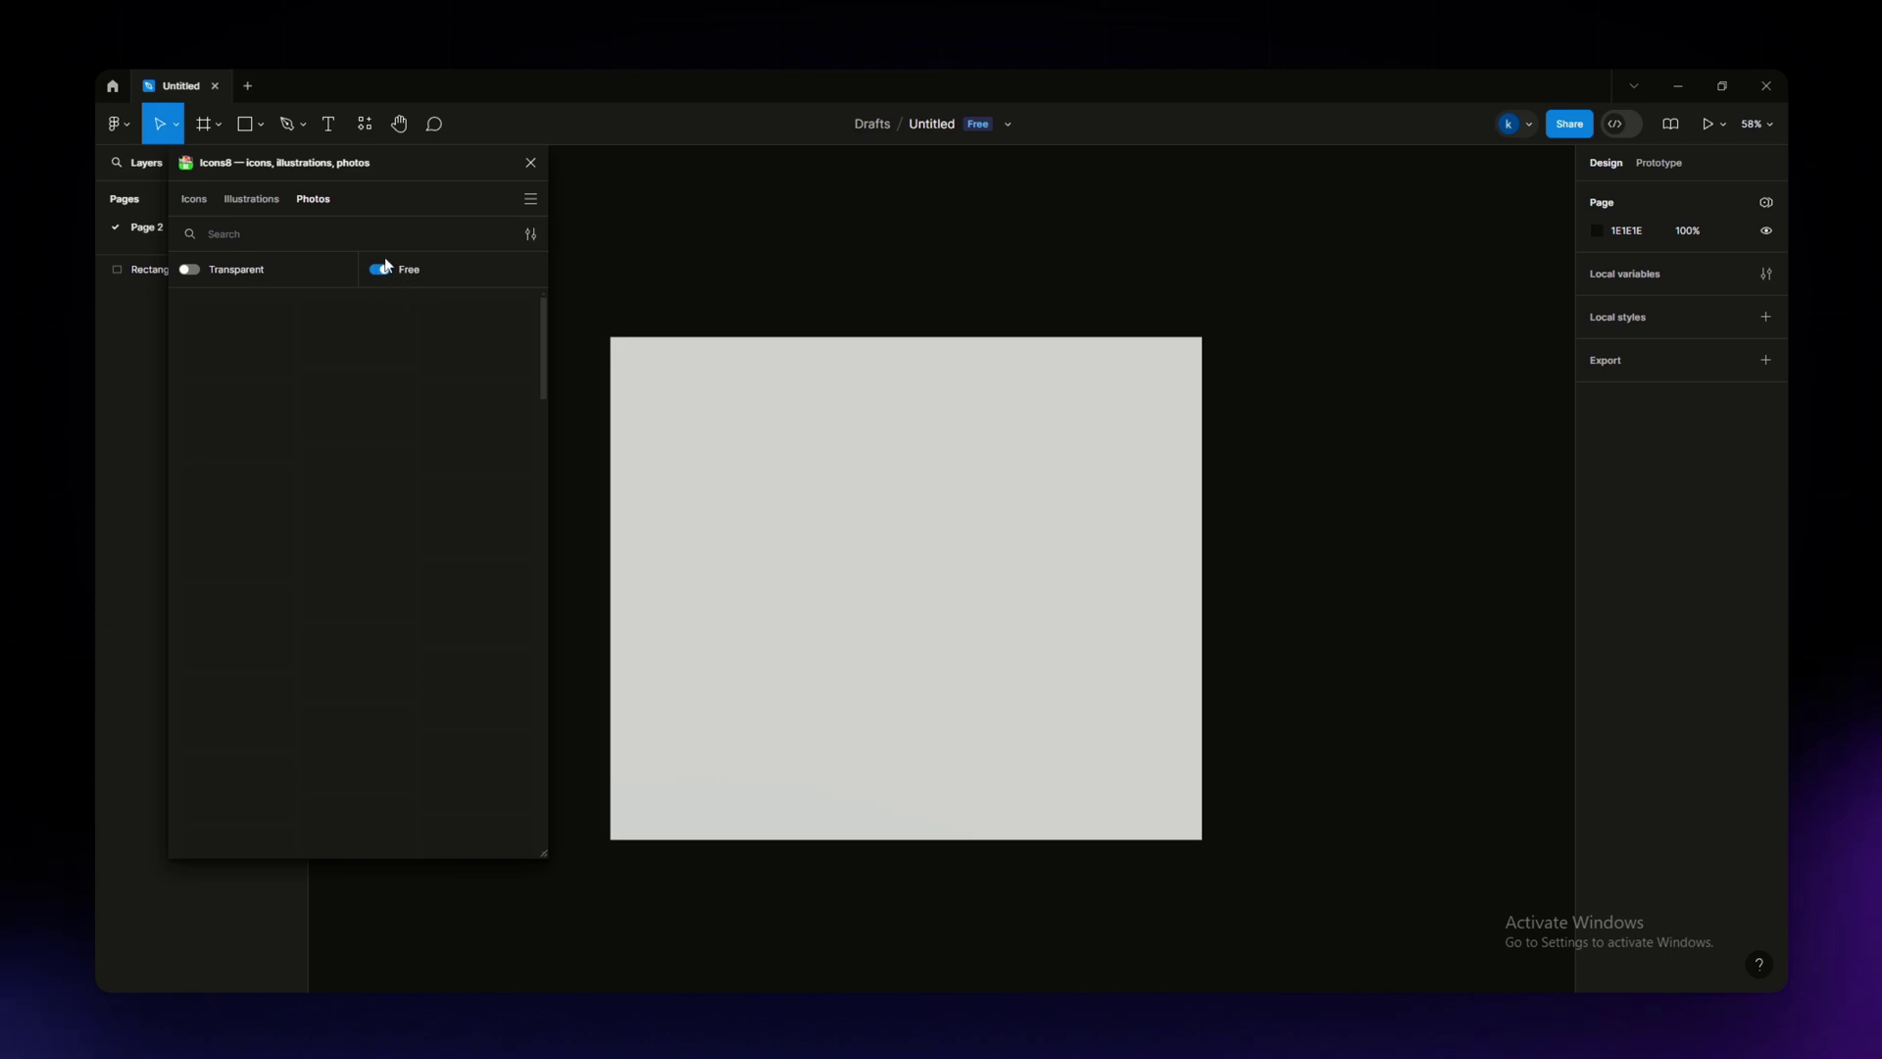
Step: Return Icons8 to the Icons view and move its panel right and down
{"action": "left_click", "coordinate": [191, 198]}
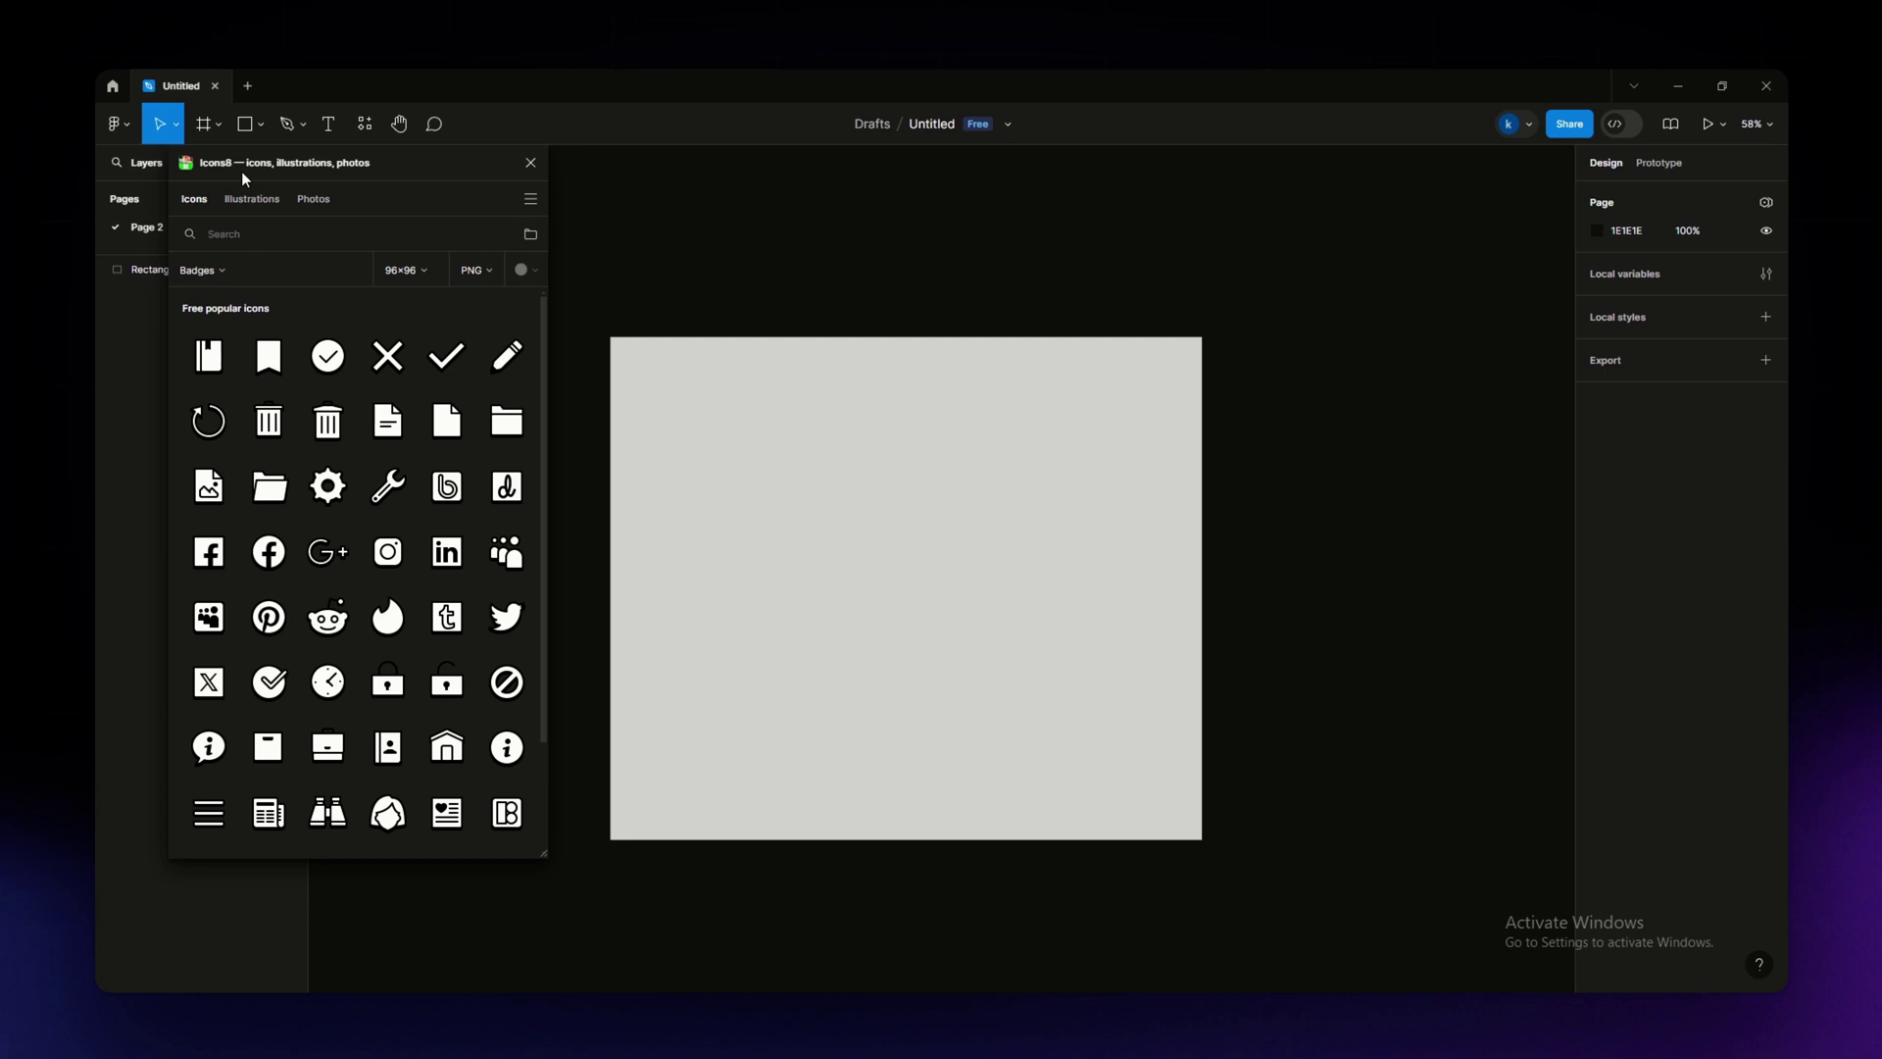
{"action": "left_click_drag", "start_coordinate": [200, 161], "coordinate": [279, 166]}
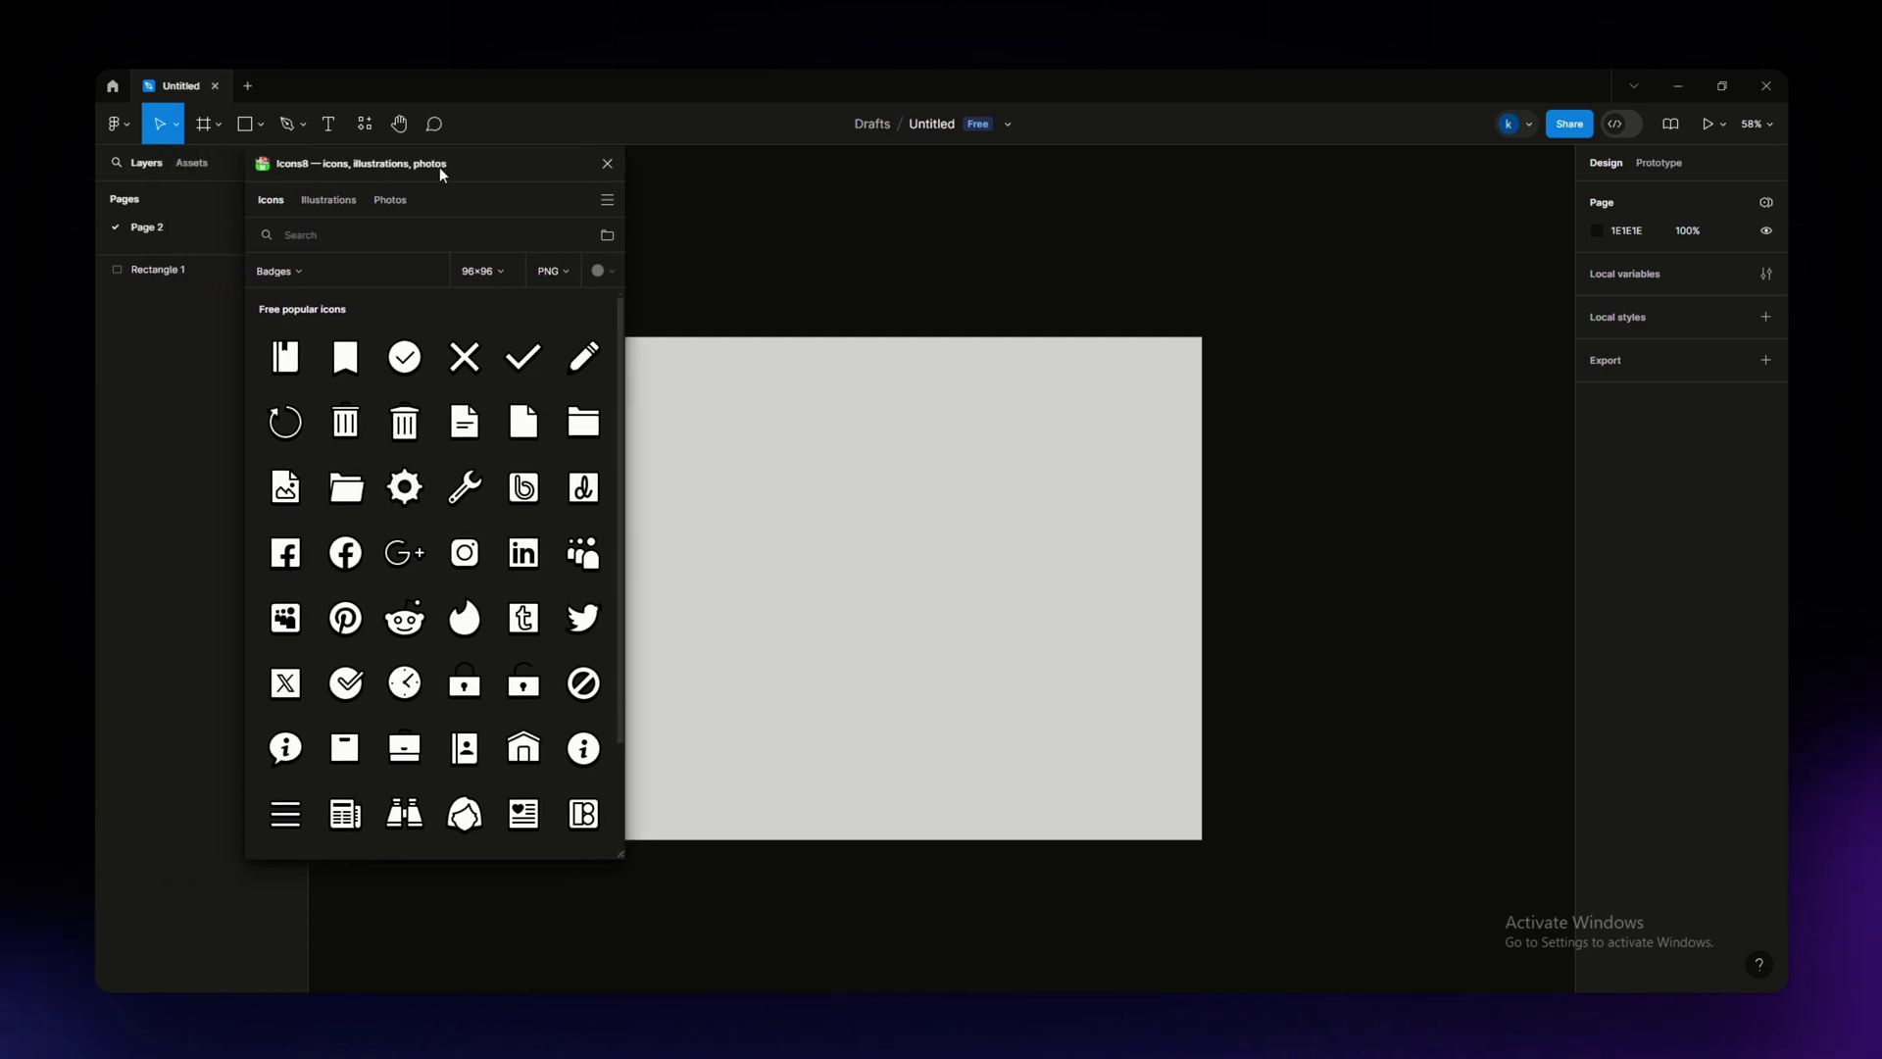
{"action": "left_click_drag", "start_coordinate": [440, 166], "coordinate": [505, 177]}
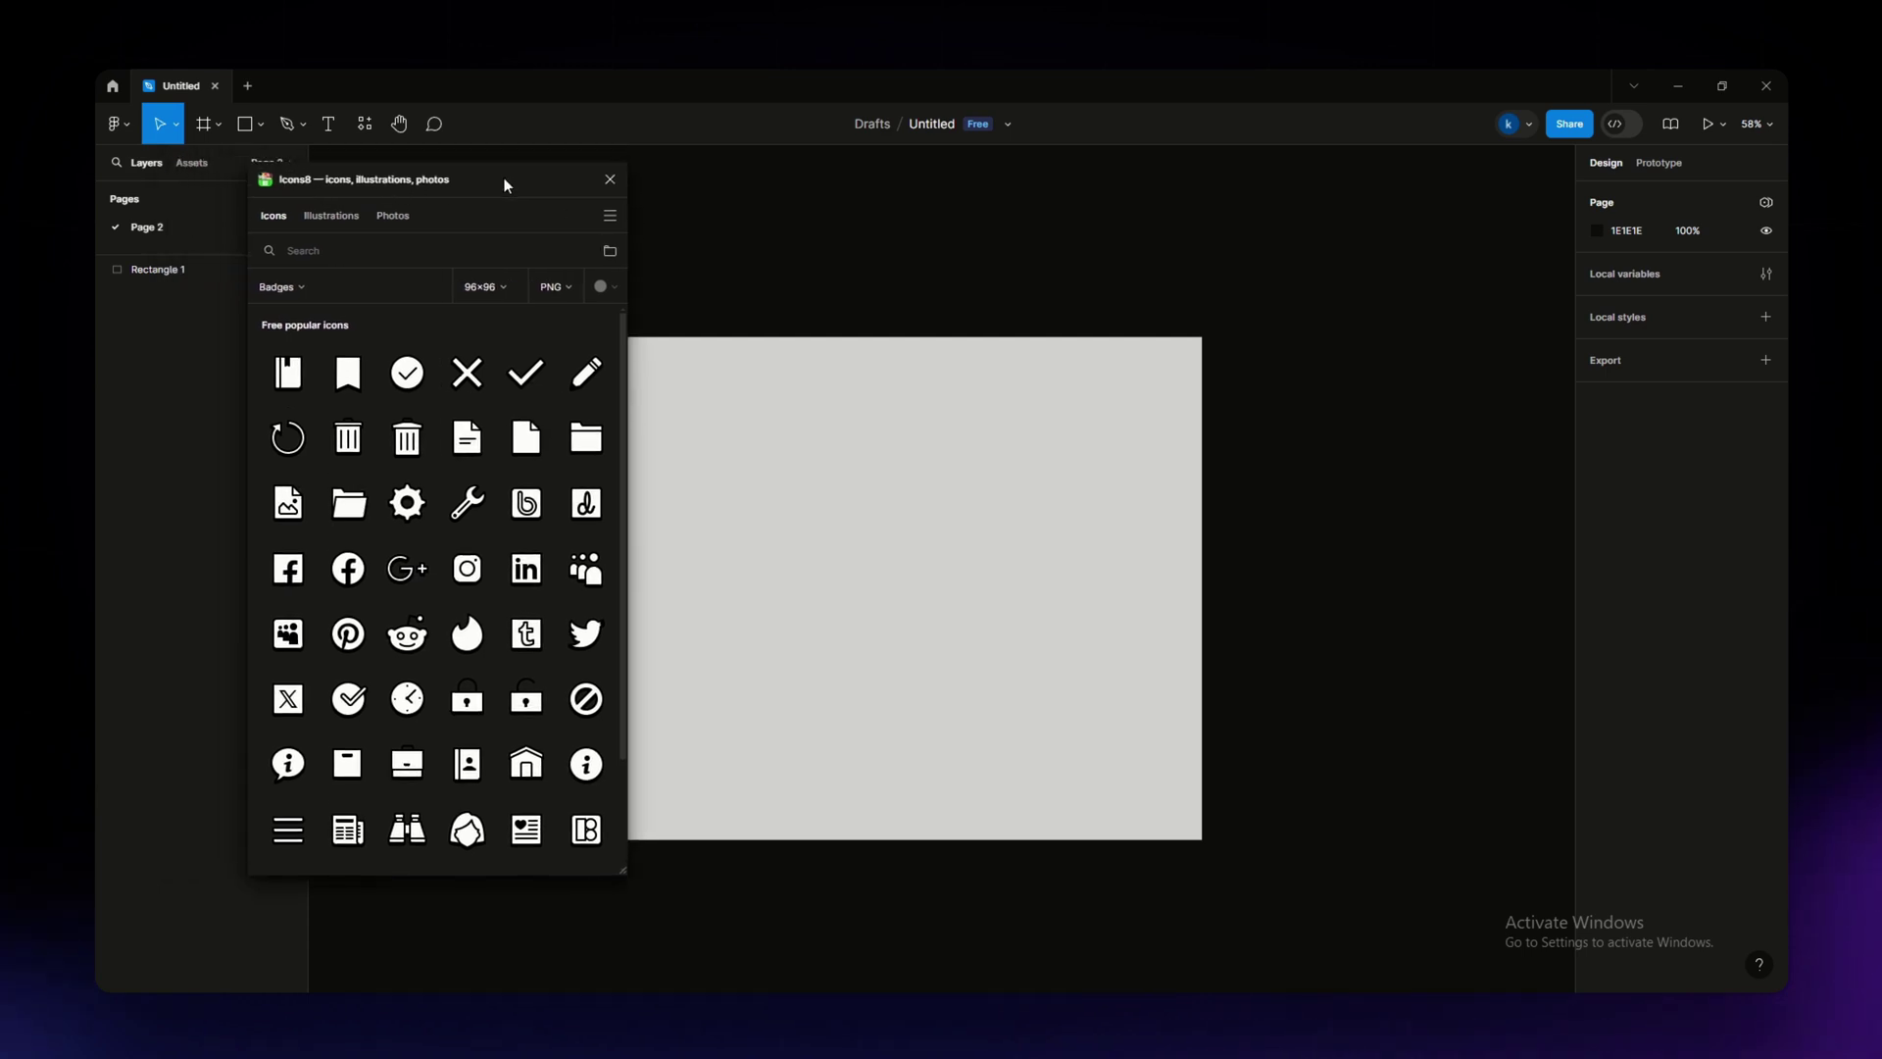
Step: Close Icons8 and replace the plugin search with the term 'icon'
{"action": "left_click", "coordinate": [609, 179]}
{"action": "left_click", "coordinate": [365, 125]}
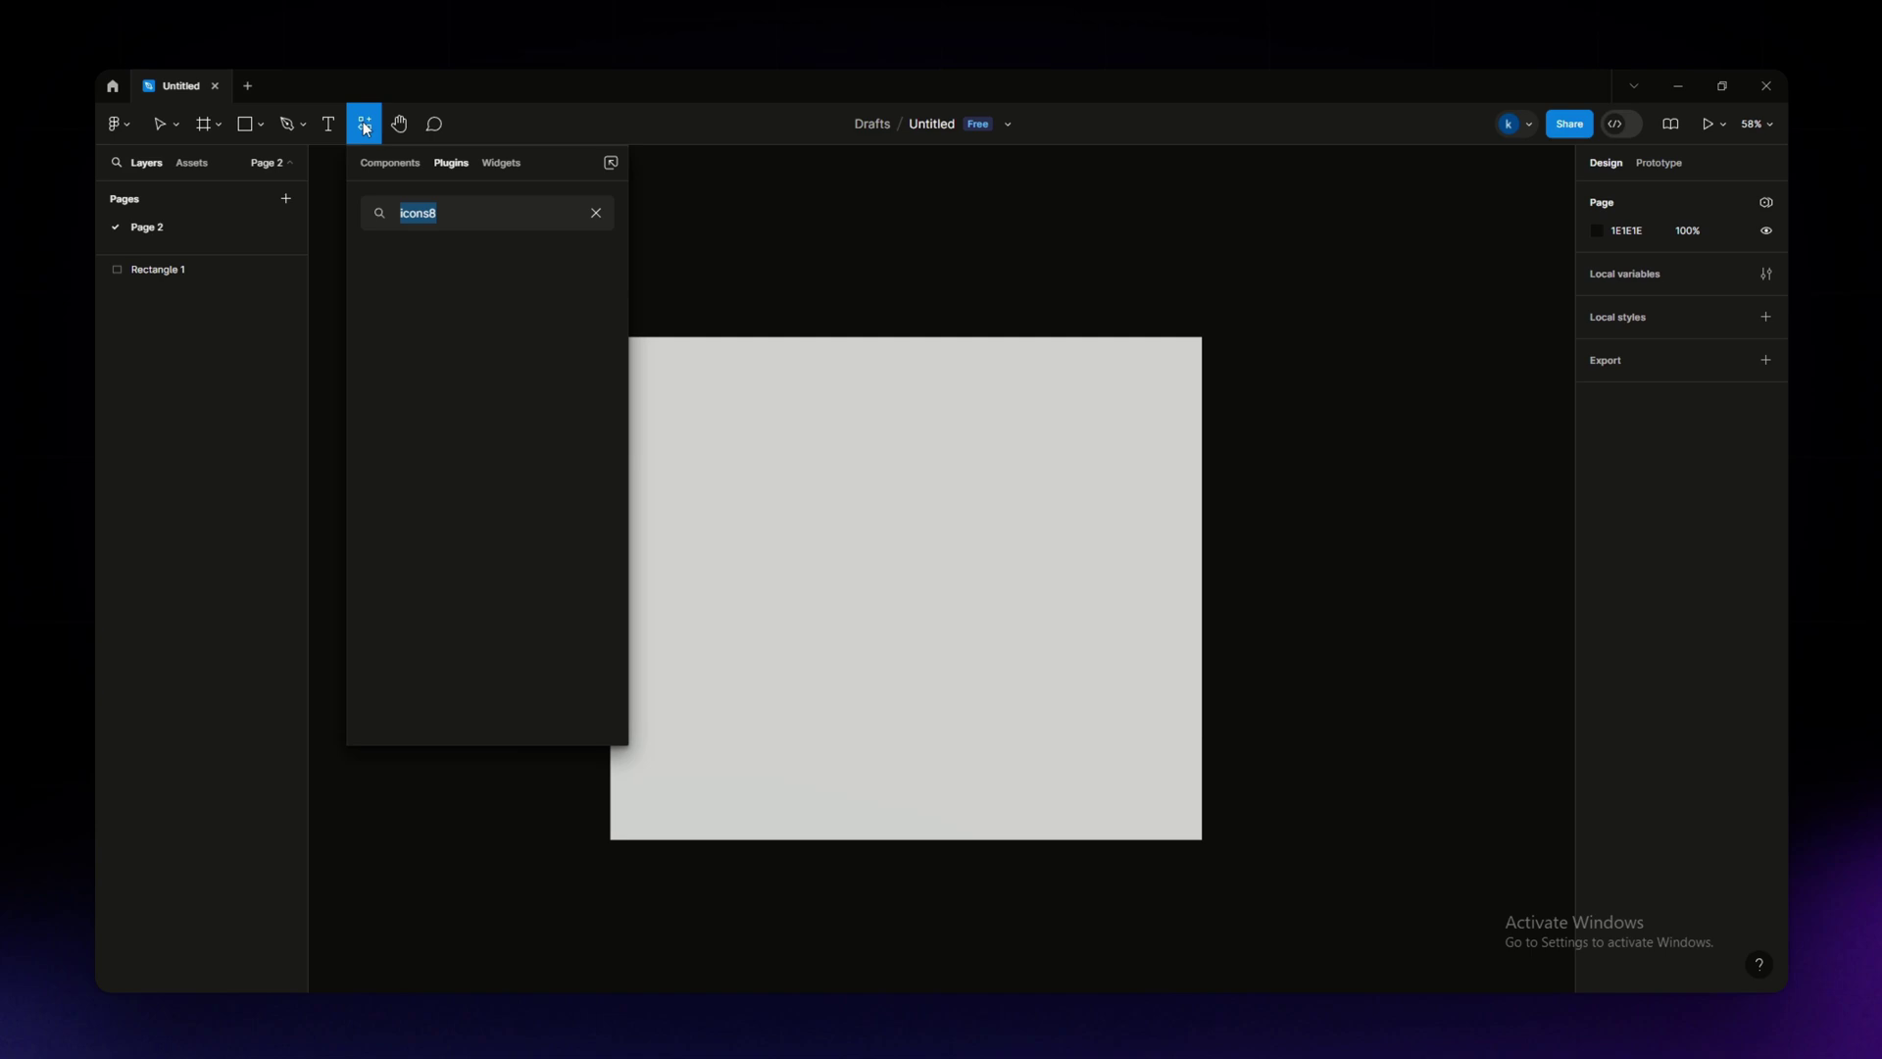
{"action": "left_click", "coordinate": [597, 210]}
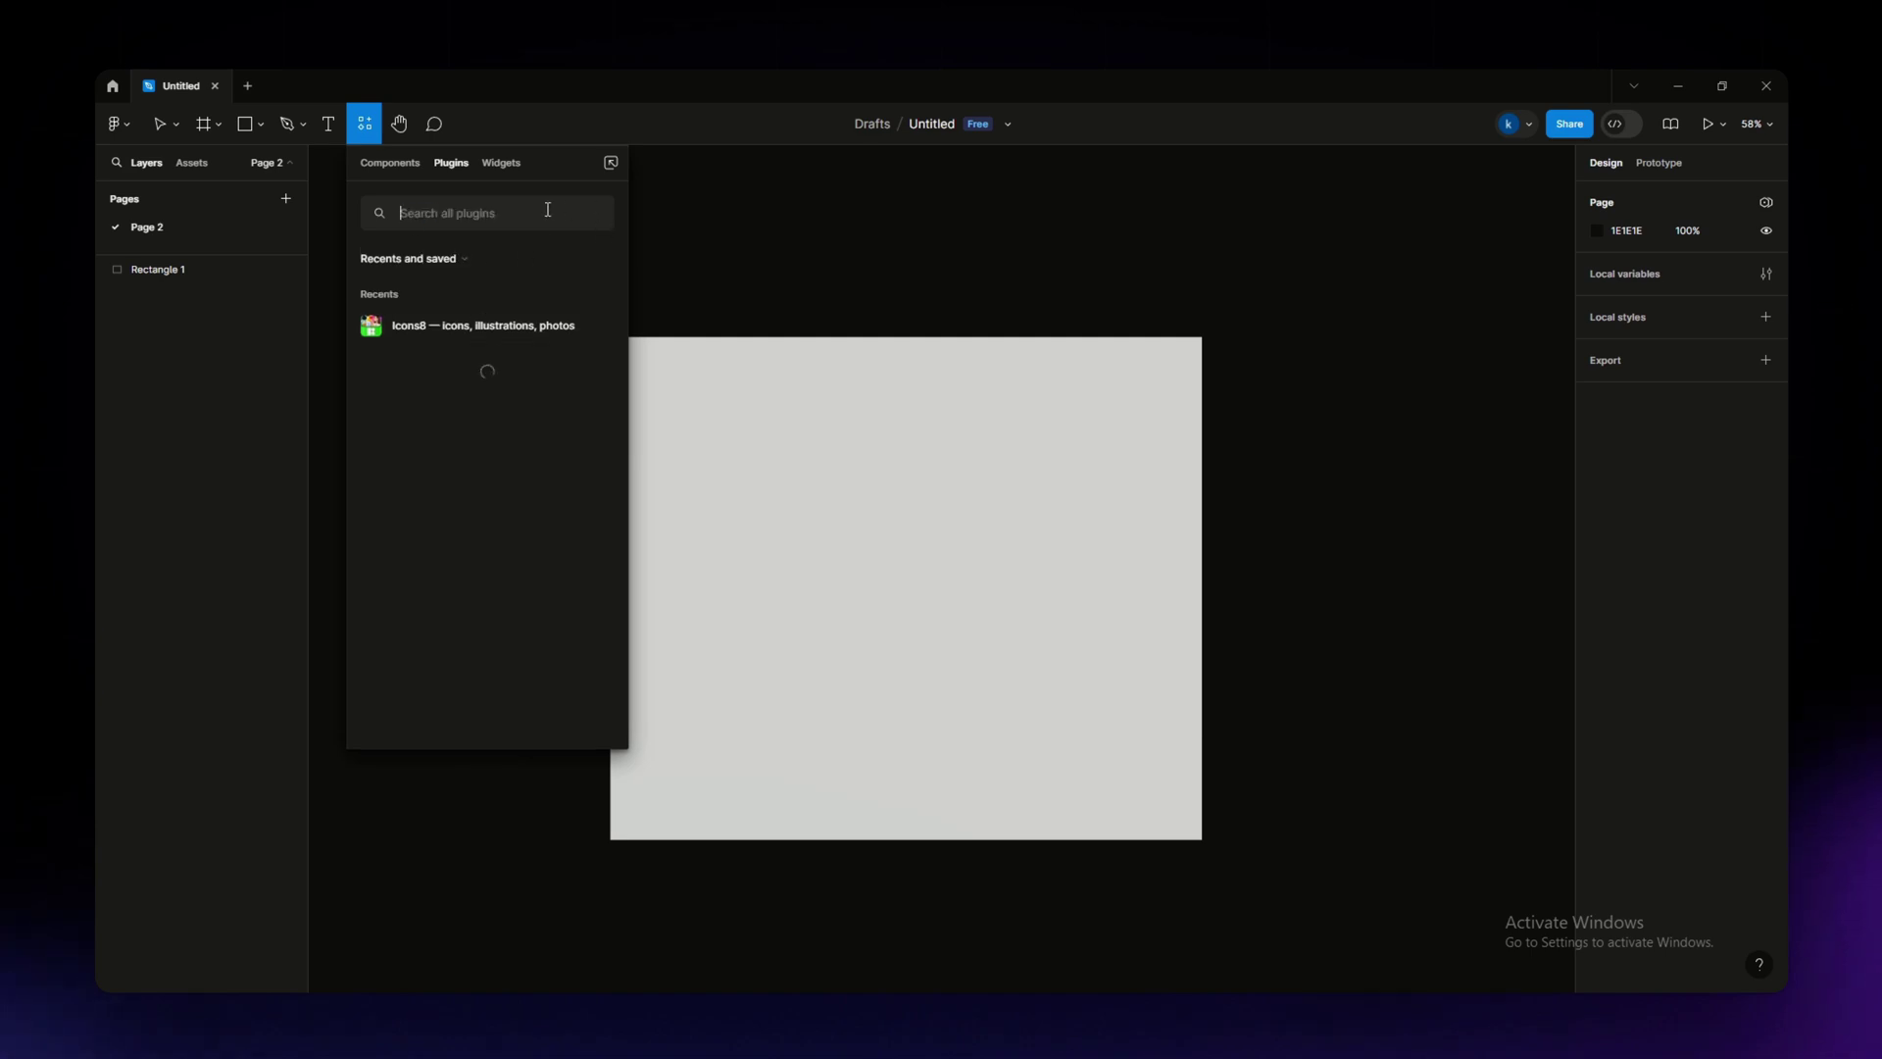
{"action": "type", "text": "i"}
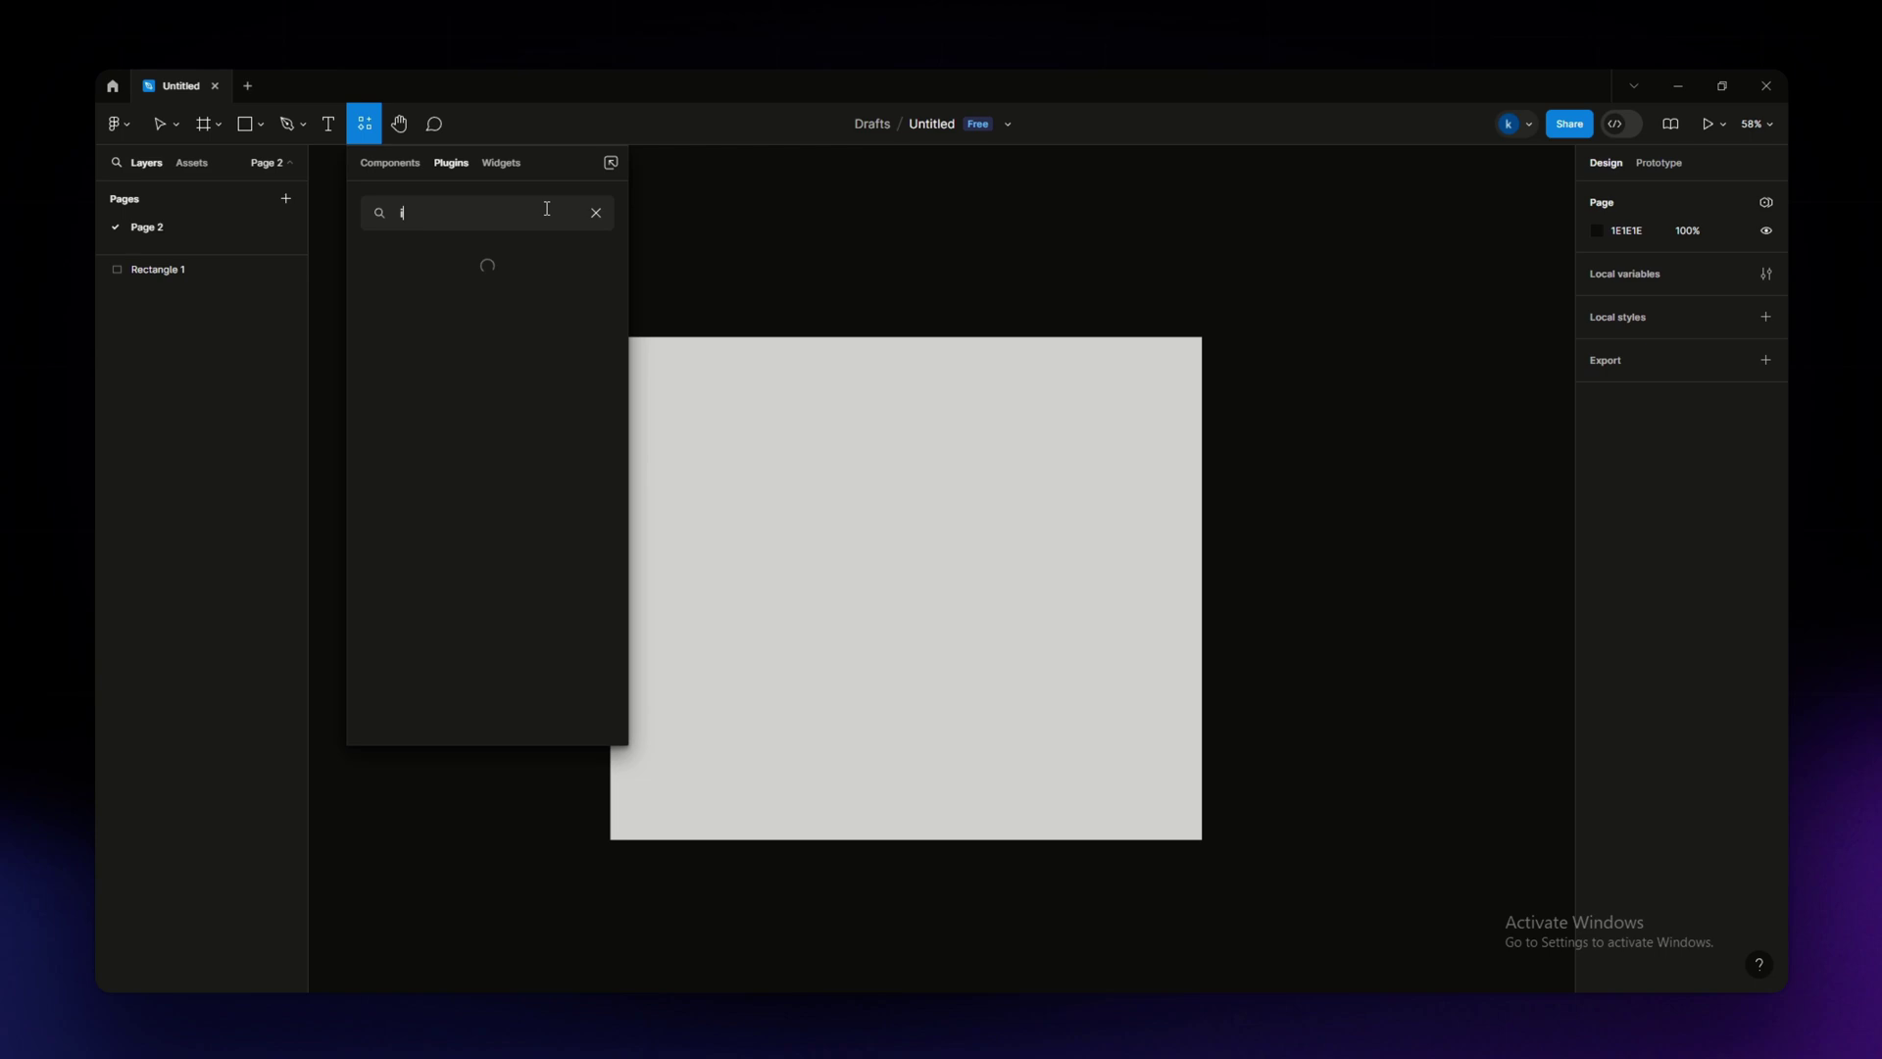
{"action": "type", "text": "nccon"}
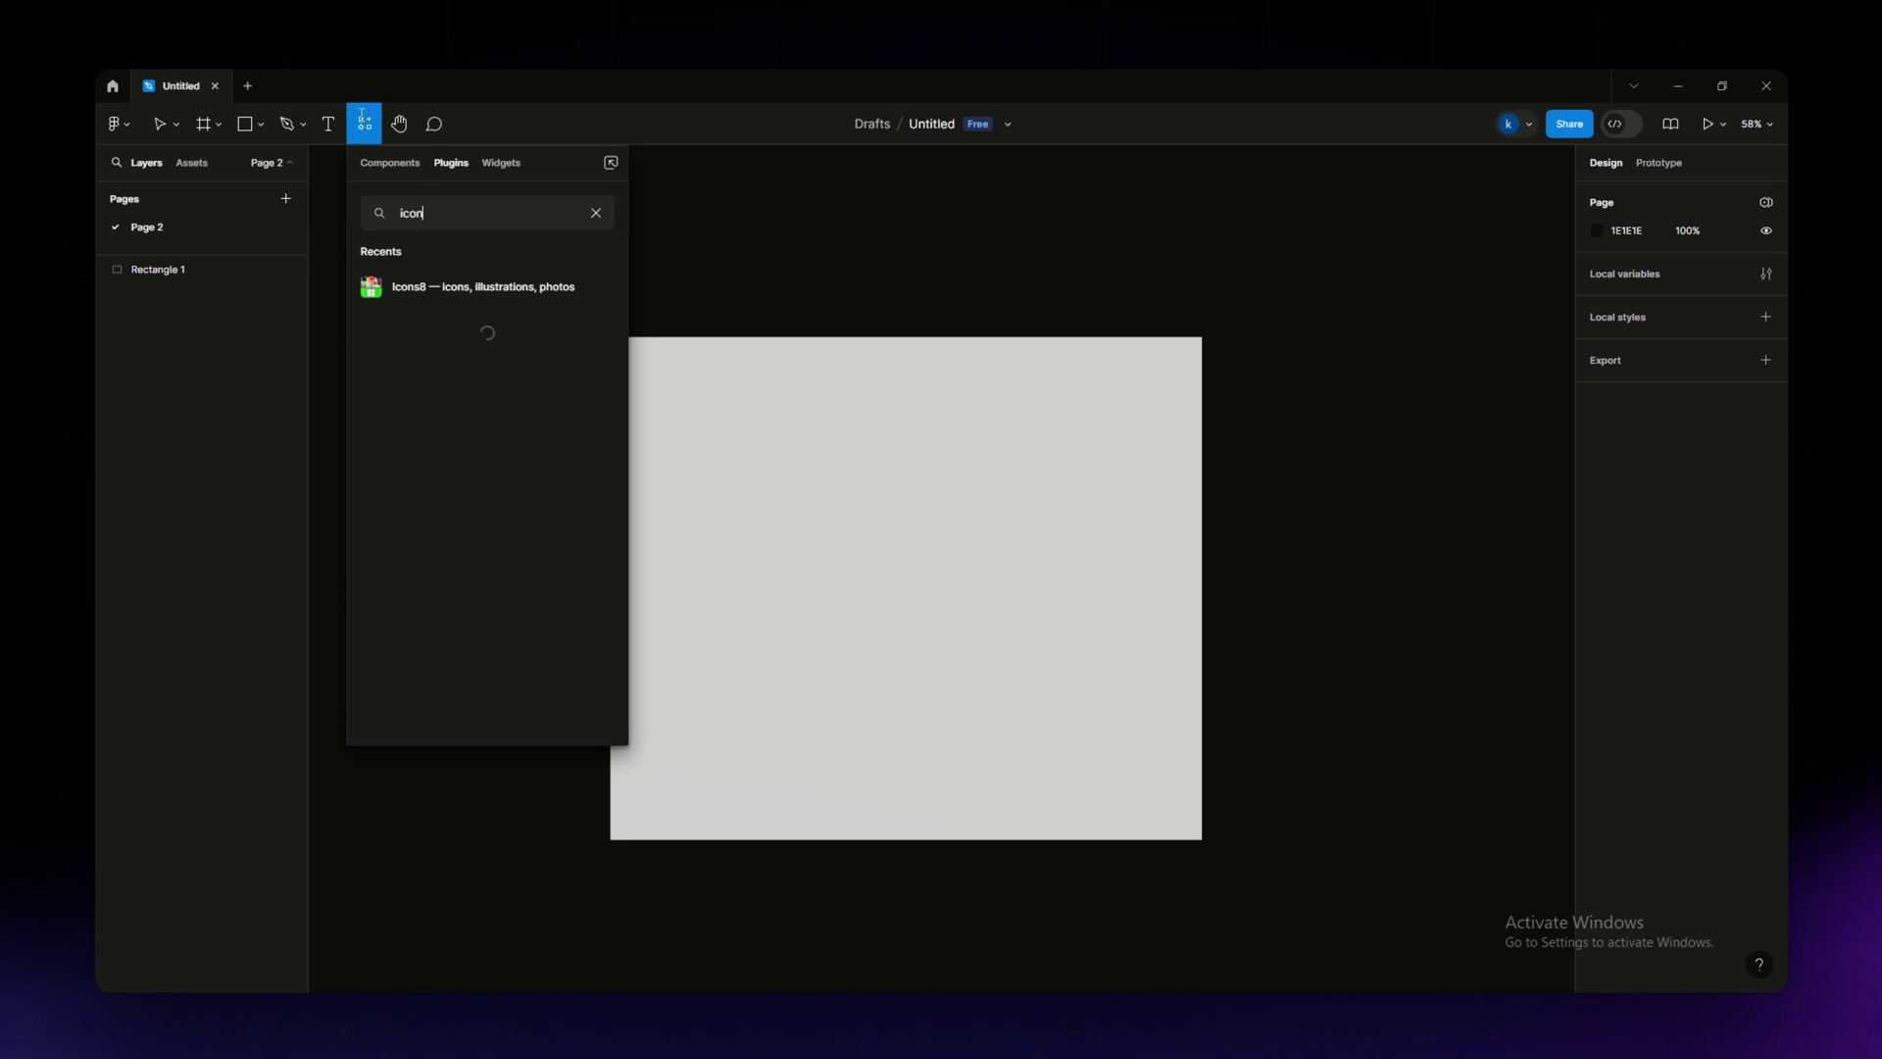
{"action": "type", "text": "ify"}
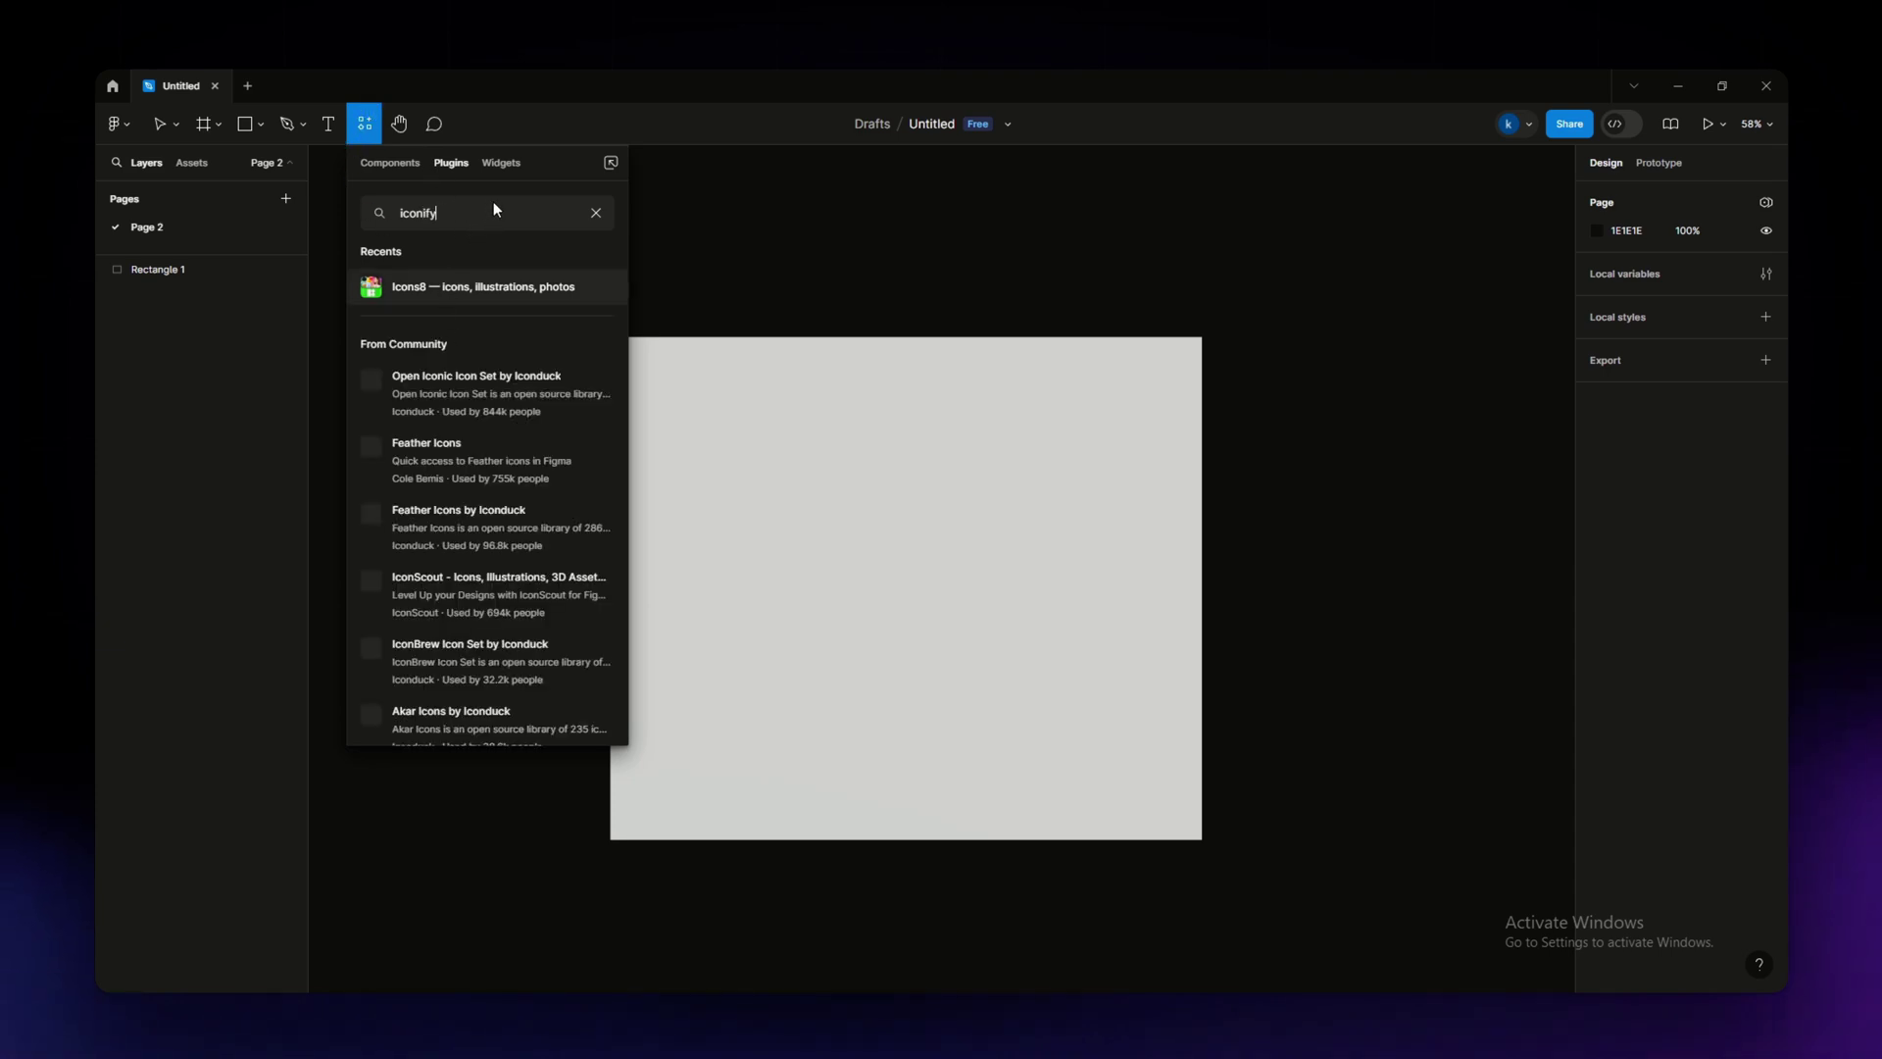
{"action": "key", "text": "BackSpace"}
{"action": "key", "text": "BackSpace"}
{"action": "key", "text": "BackSpace"}
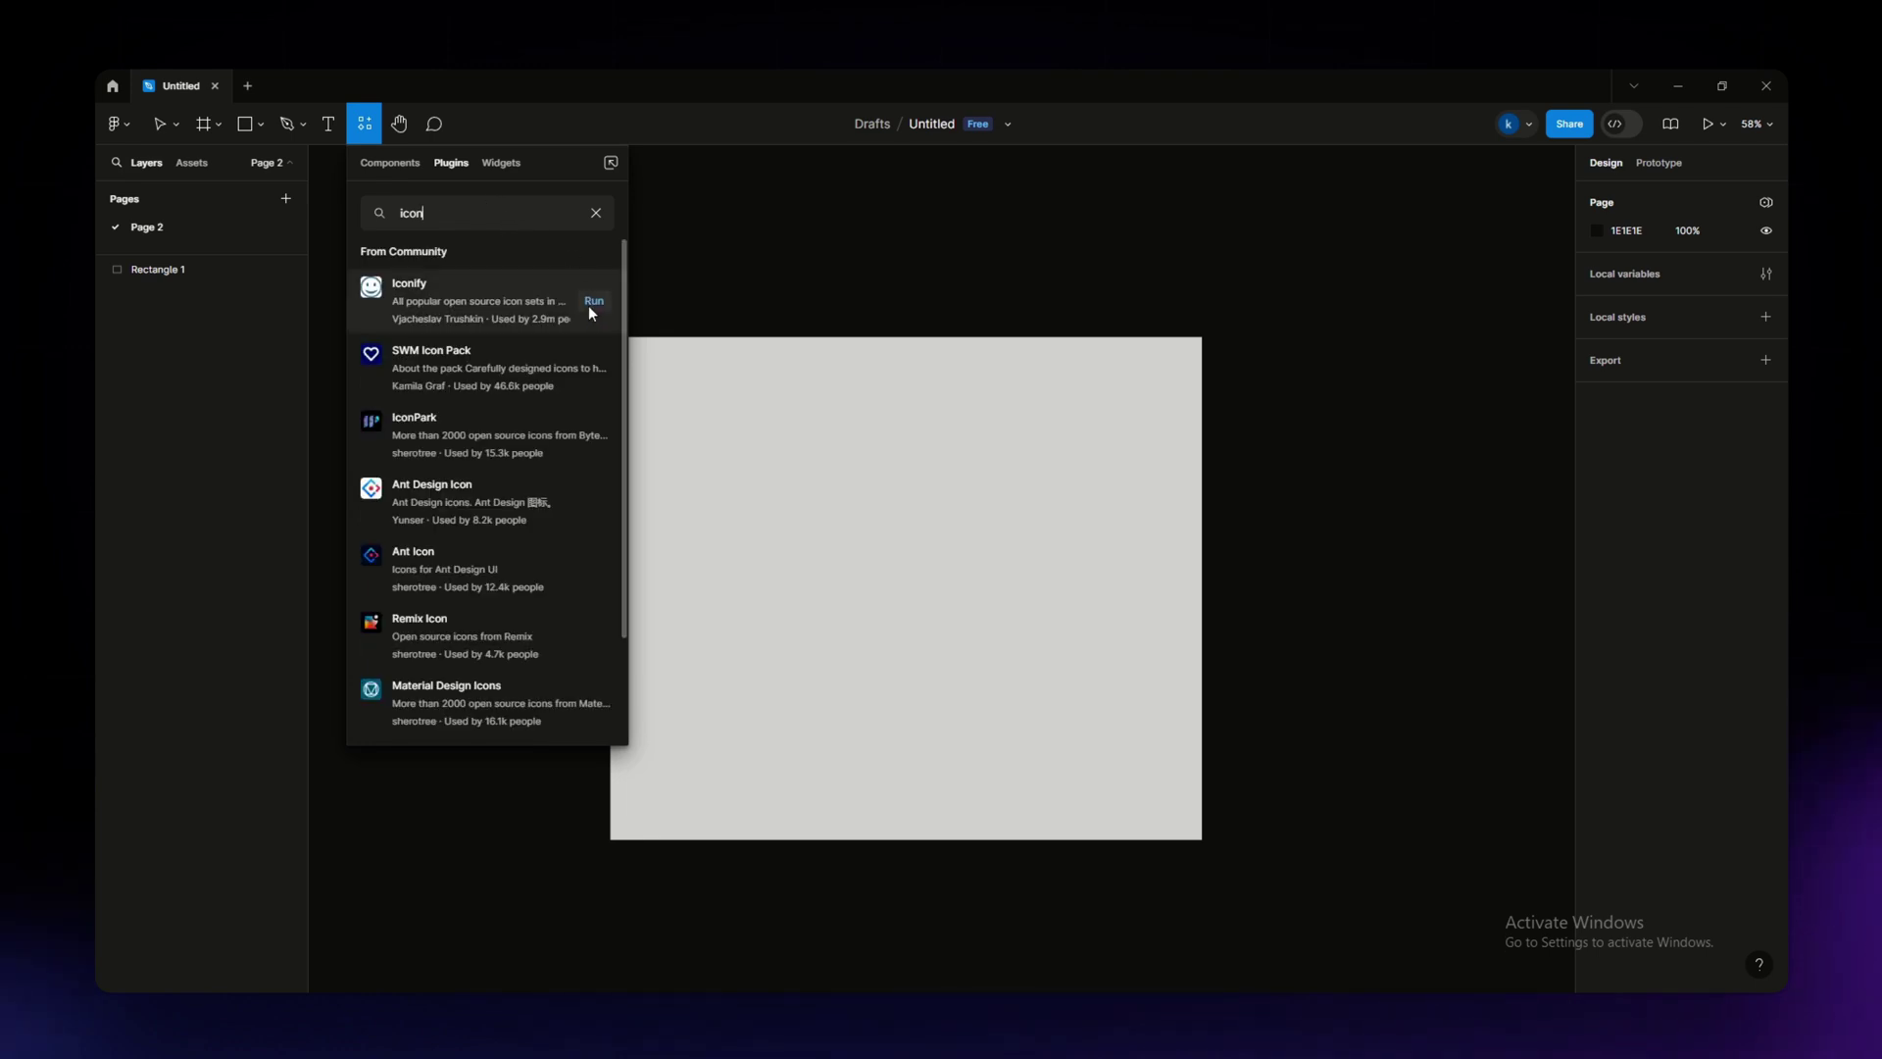
Step: Run Iconify and move its window left into place
{"action": "left_click", "coordinate": [595, 302]}
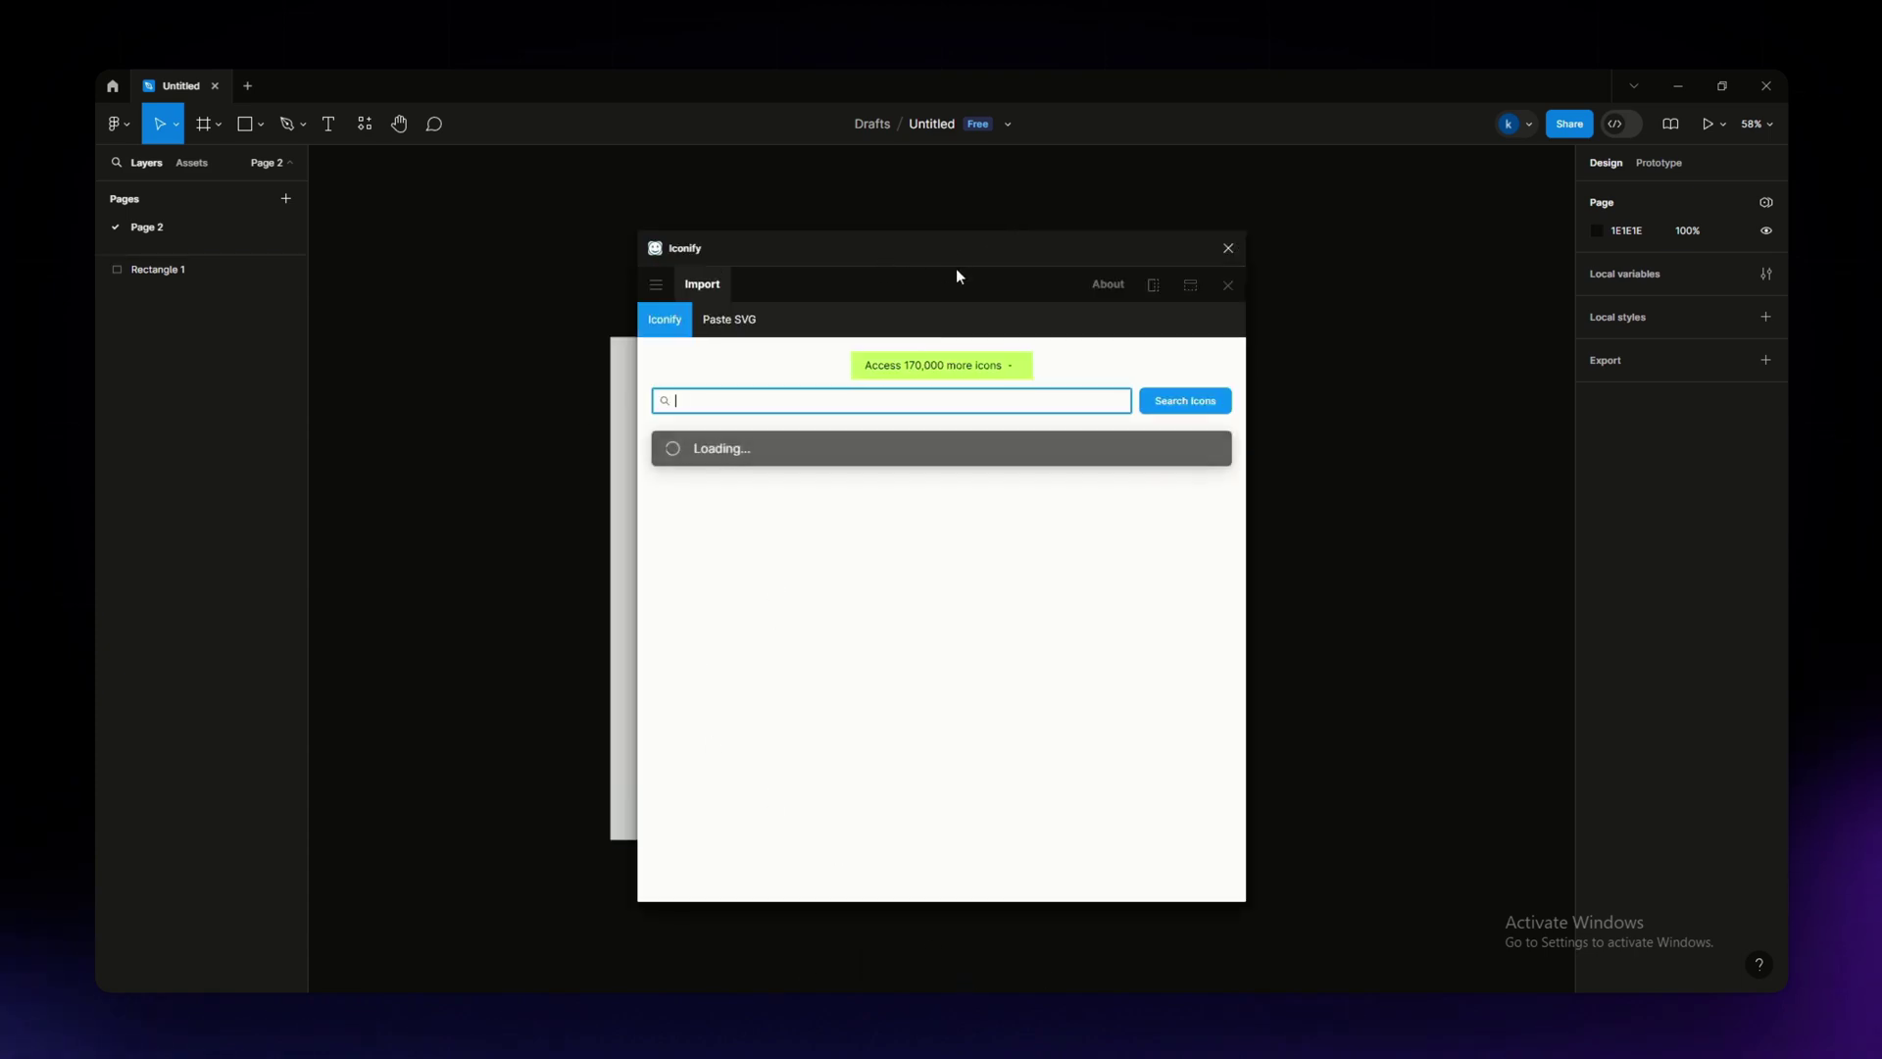
{"action": "mouse_move", "coordinate": [839, 248]}
{"action": "left_mouse_down"}
{"action": "mouse_move", "coordinate": [785, 249]}
{"action": "mouse_move", "coordinate": [693, 180]}
{"action": "left_mouse_up"}
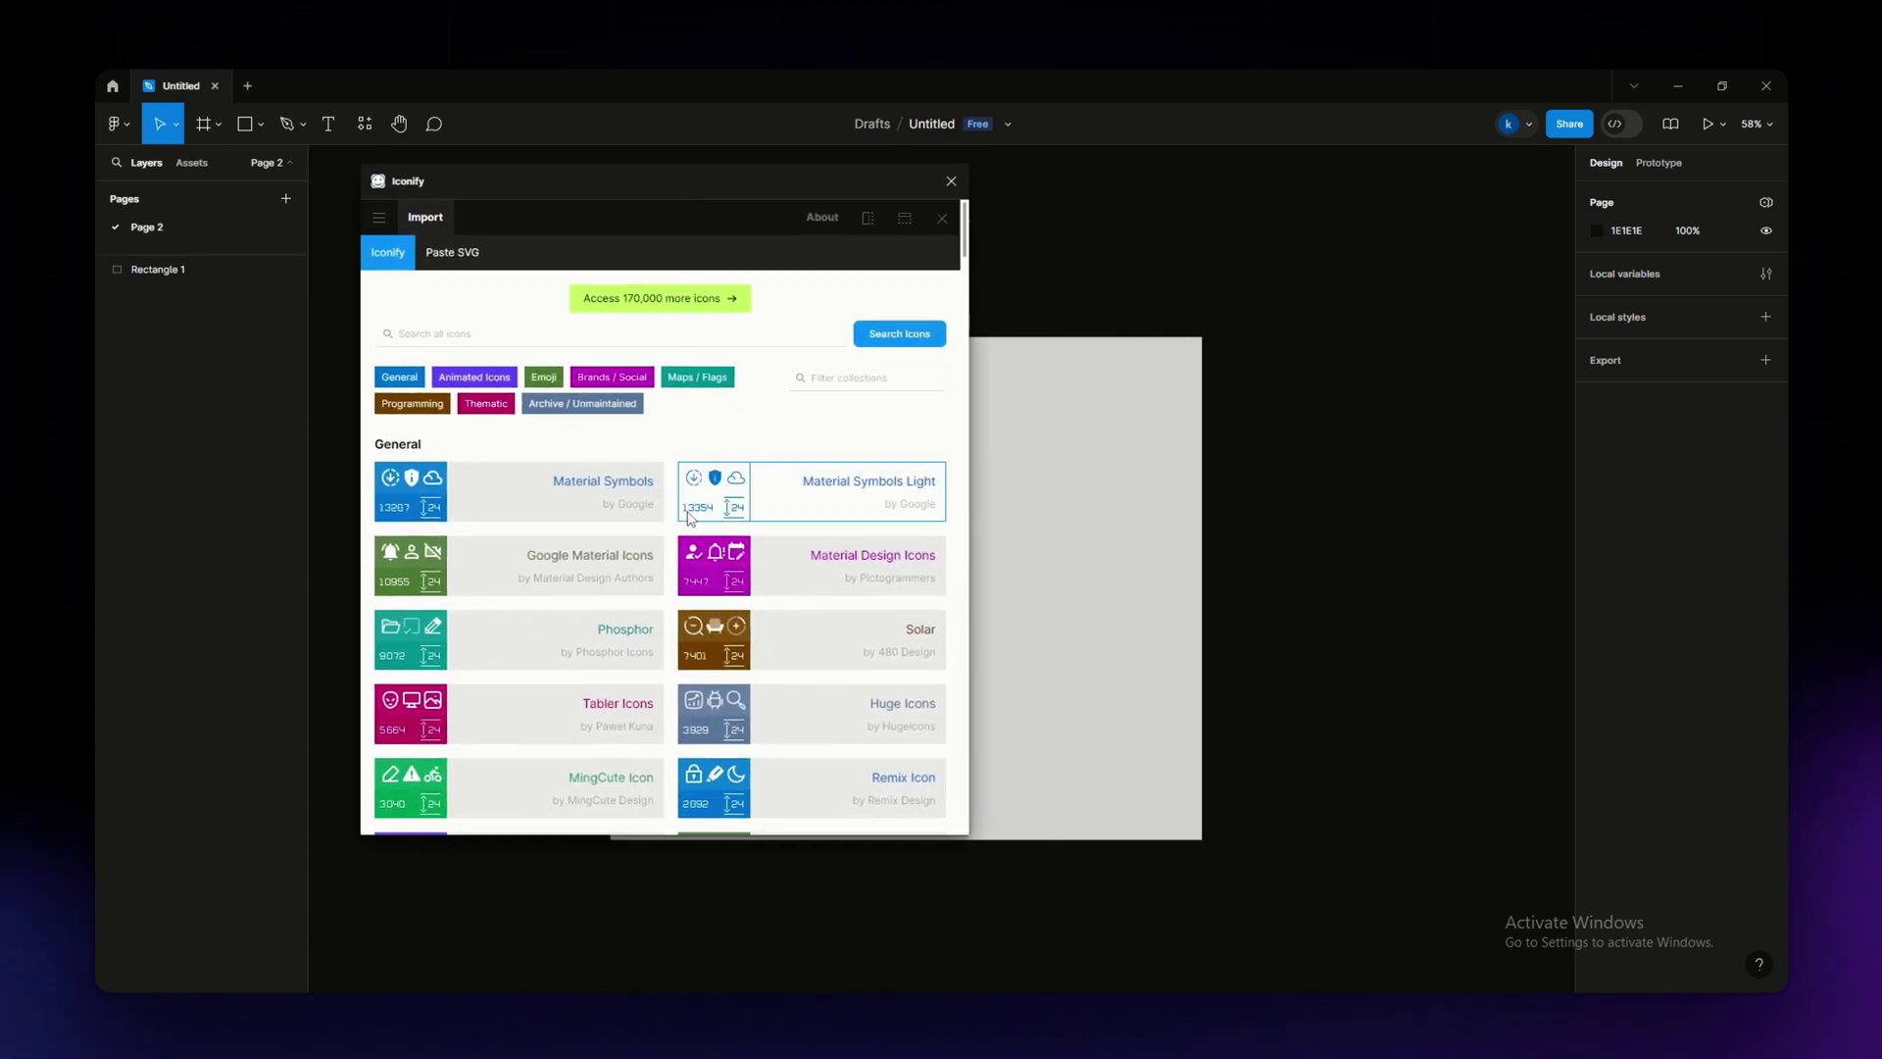
{"action": "scroll", "coordinate": [691, 556], "scroll_direction": "down", "scroll_amount": 1}
{"action": "scroll", "coordinate": [609, 638], "scroll_direction": "down", "scroll_amount": 1}
{"action": "scroll", "coordinate": [589, 652], "scroll_direction": "down", "scroll_amount": 2}
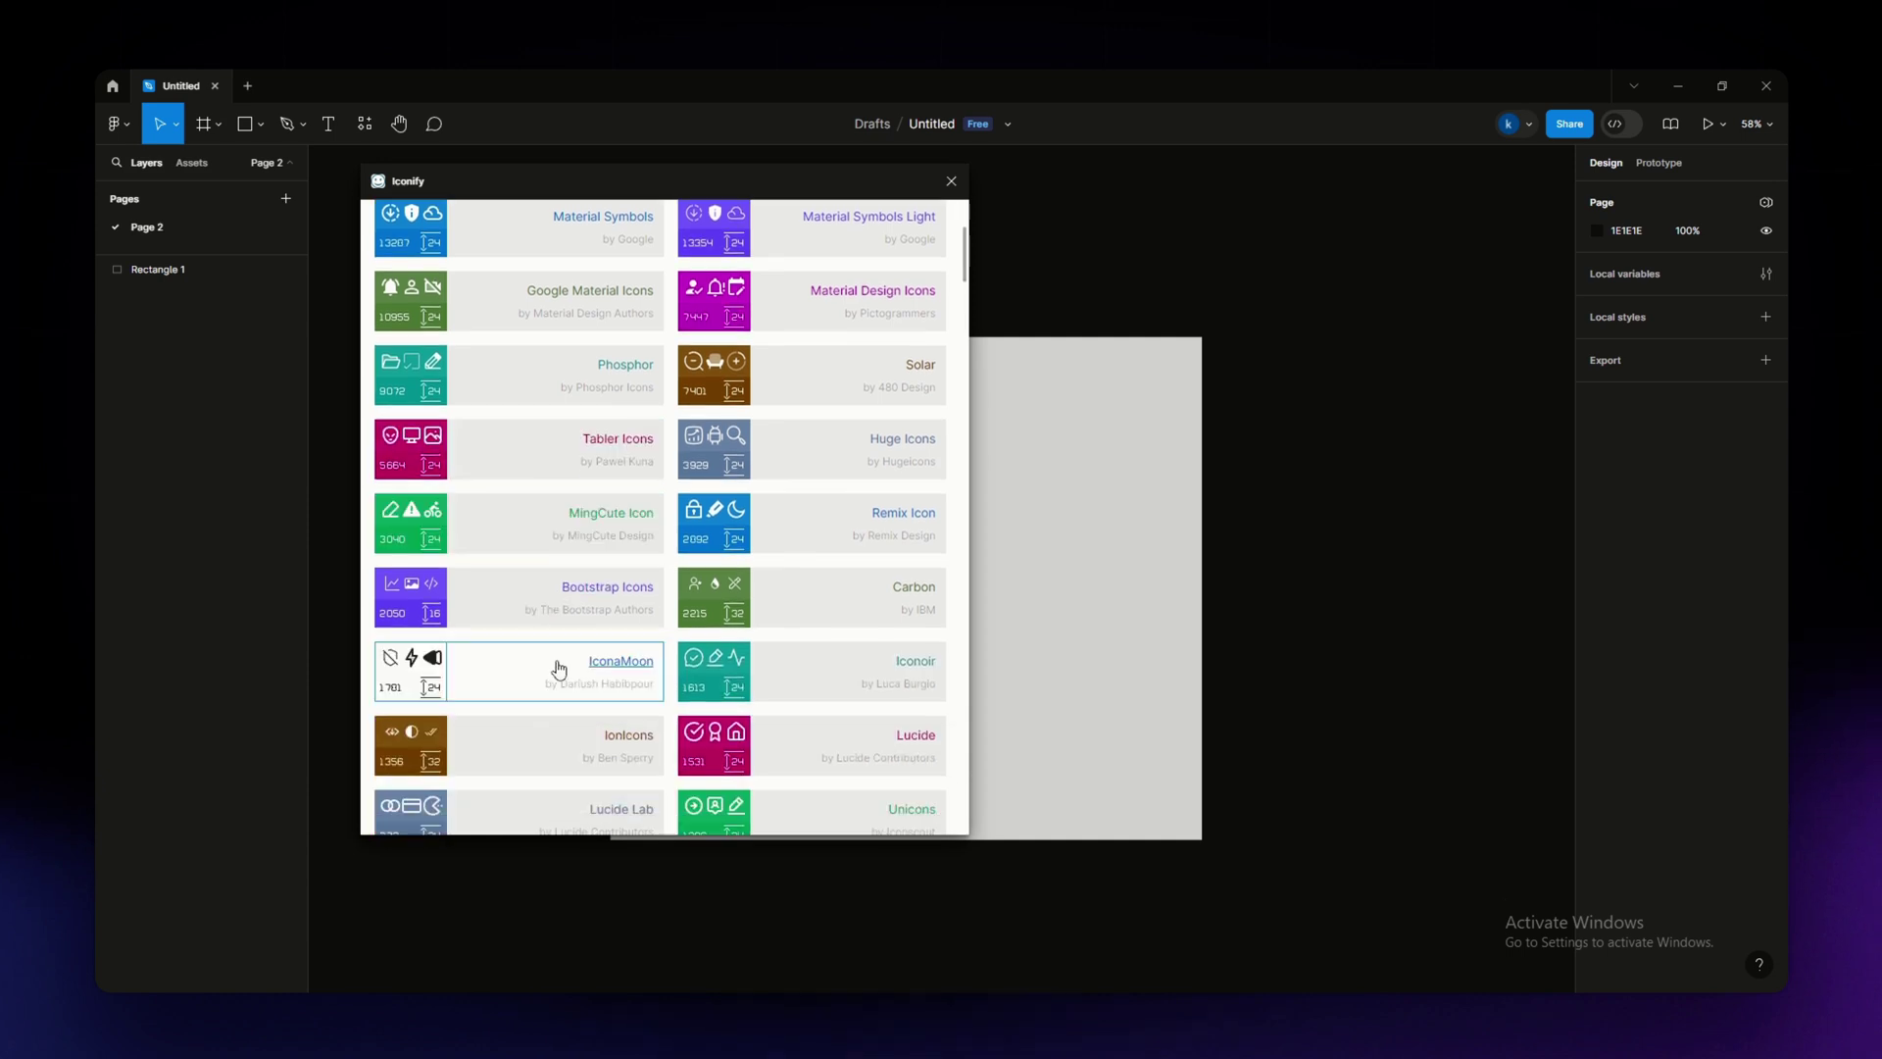
{"action": "scroll", "coordinate": [559, 661], "scroll_direction": "up", "scroll_amount": 4}
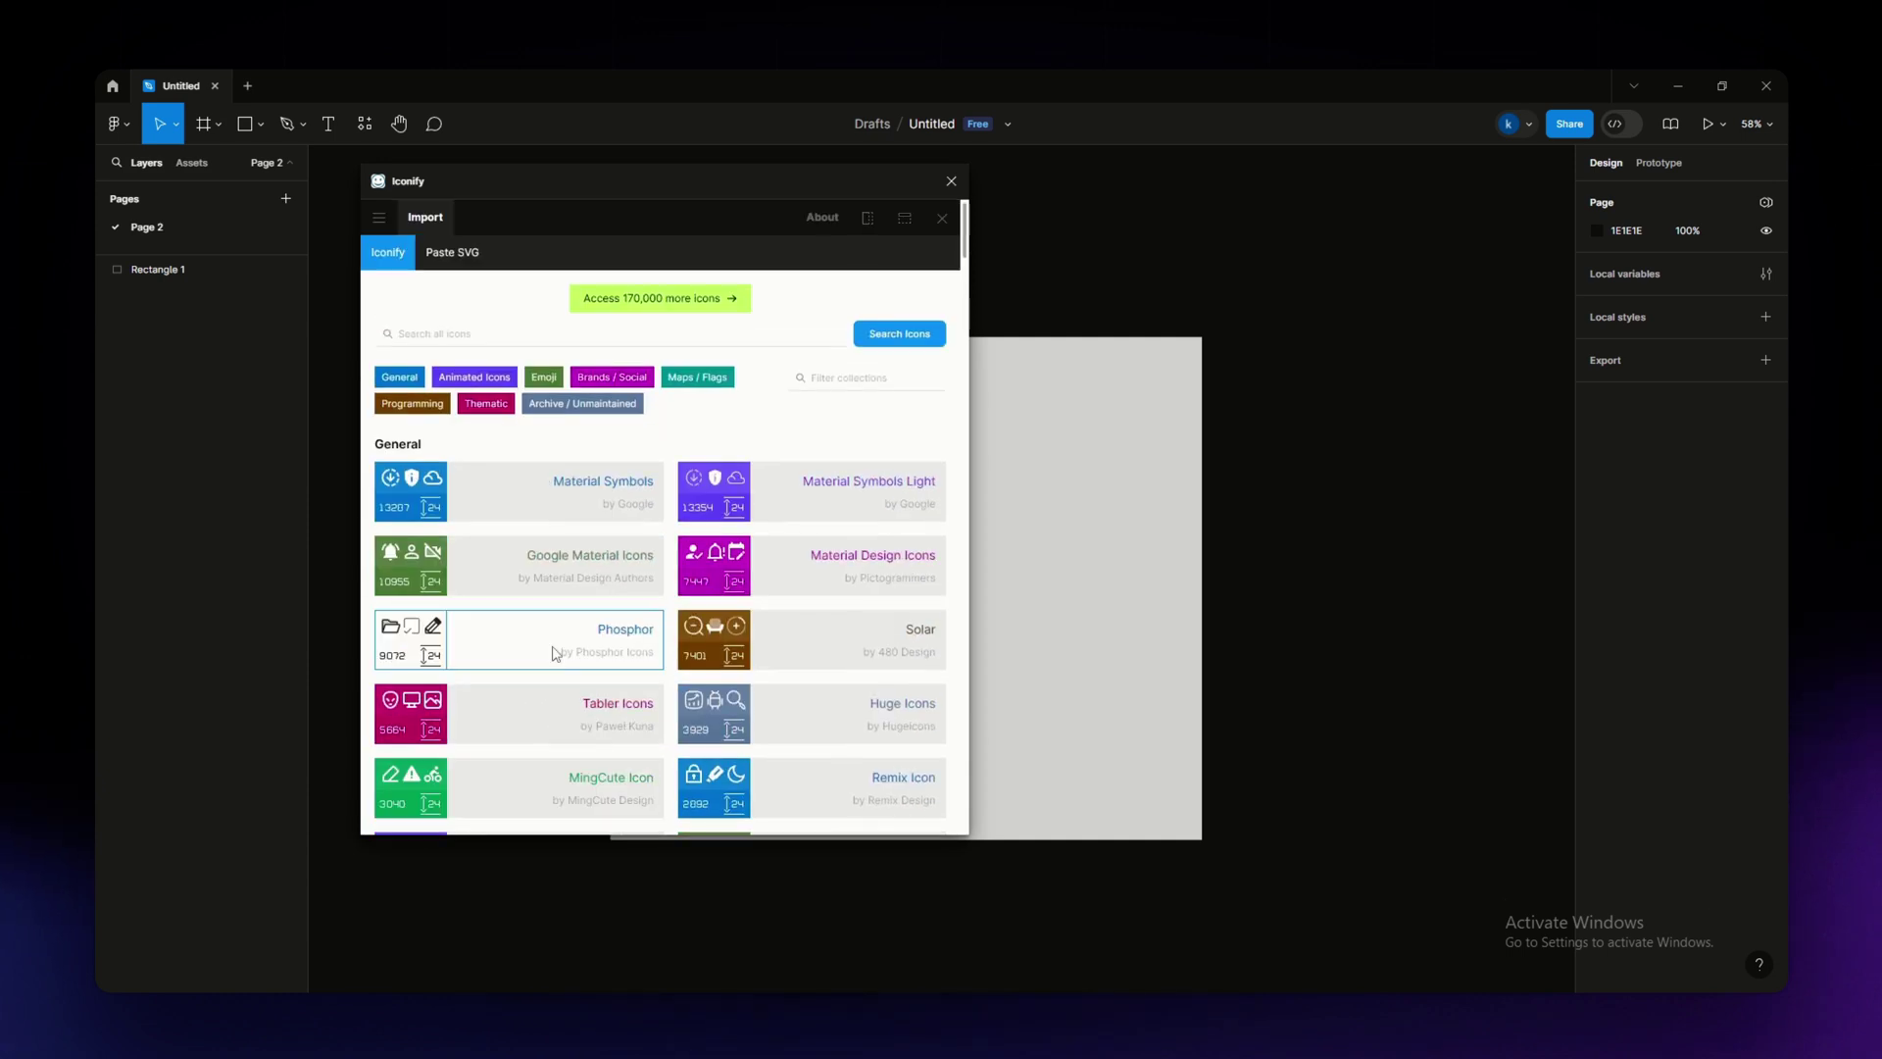
{"action": "left_click", "coordinate": [511, 497]}
{"action": "scroll", "coordinate": [609, 652], "scroll_direction": "down", "scroll_amount": 2}
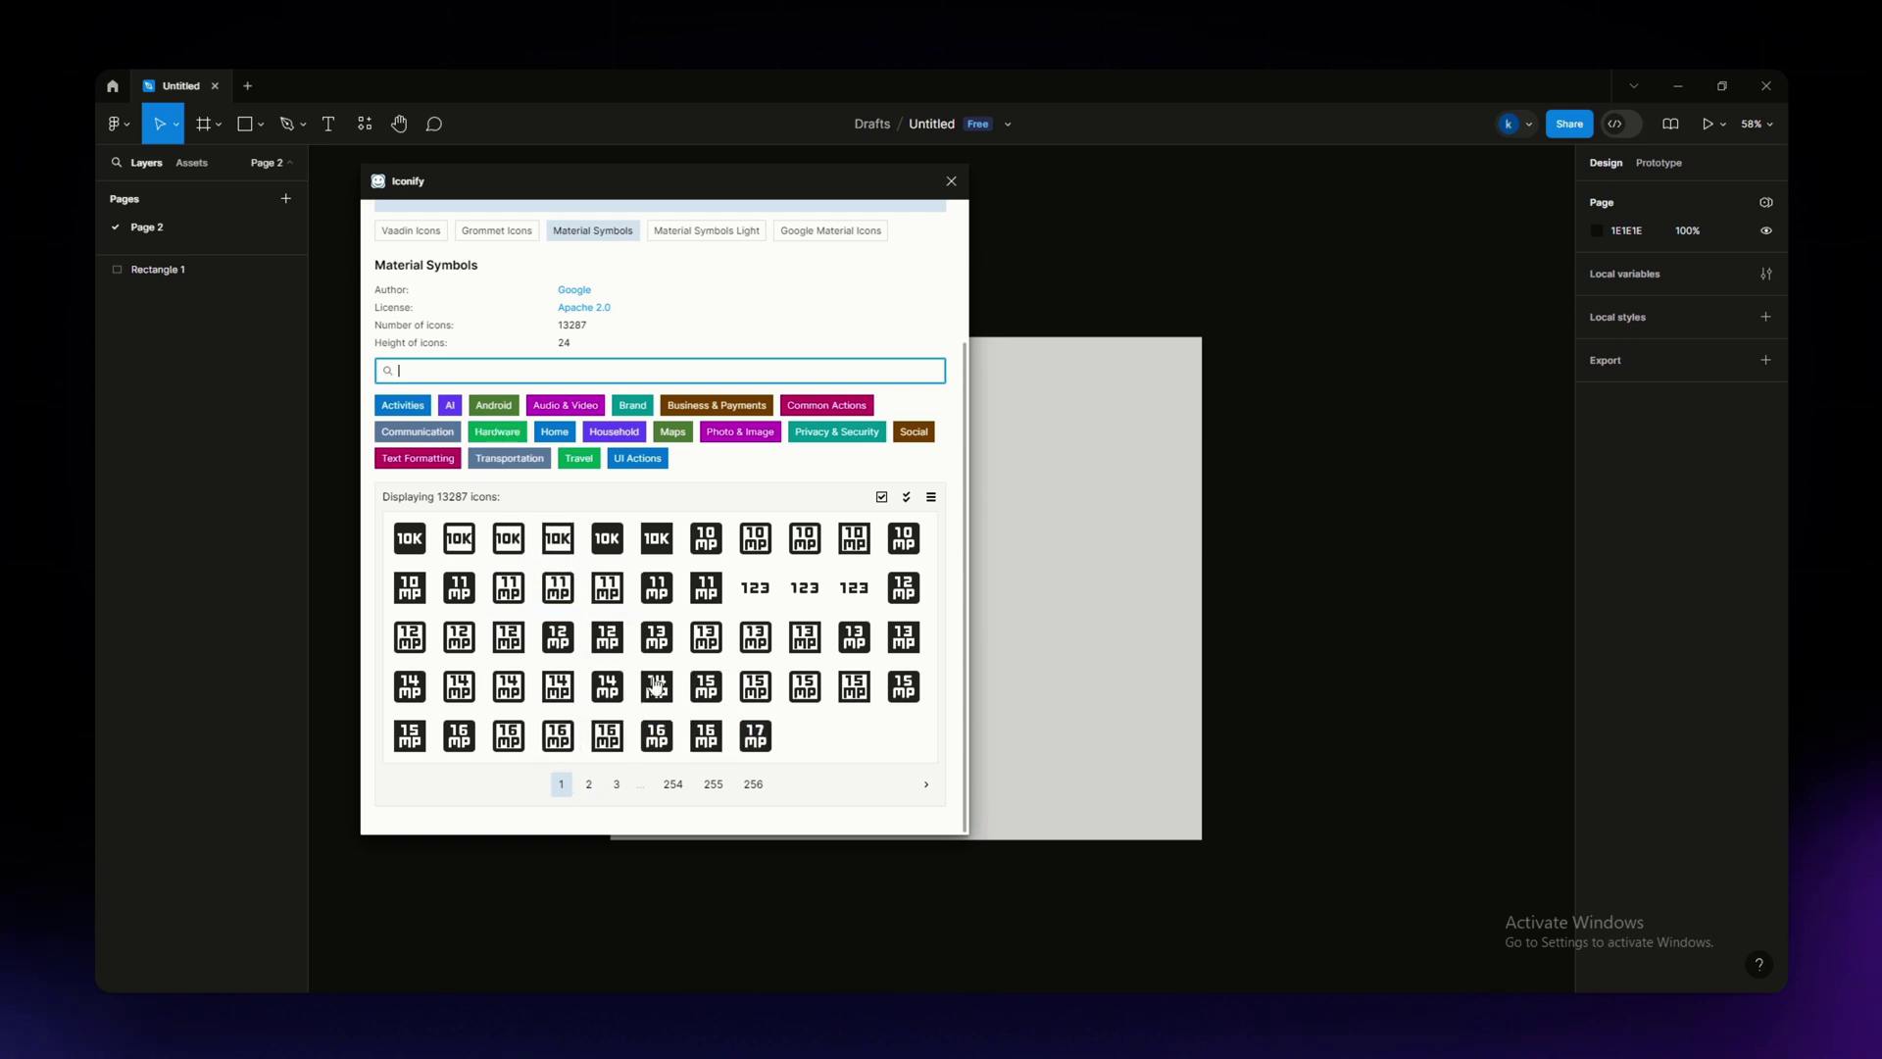
{"action": "left_click", "coordinate": [673, 784]}
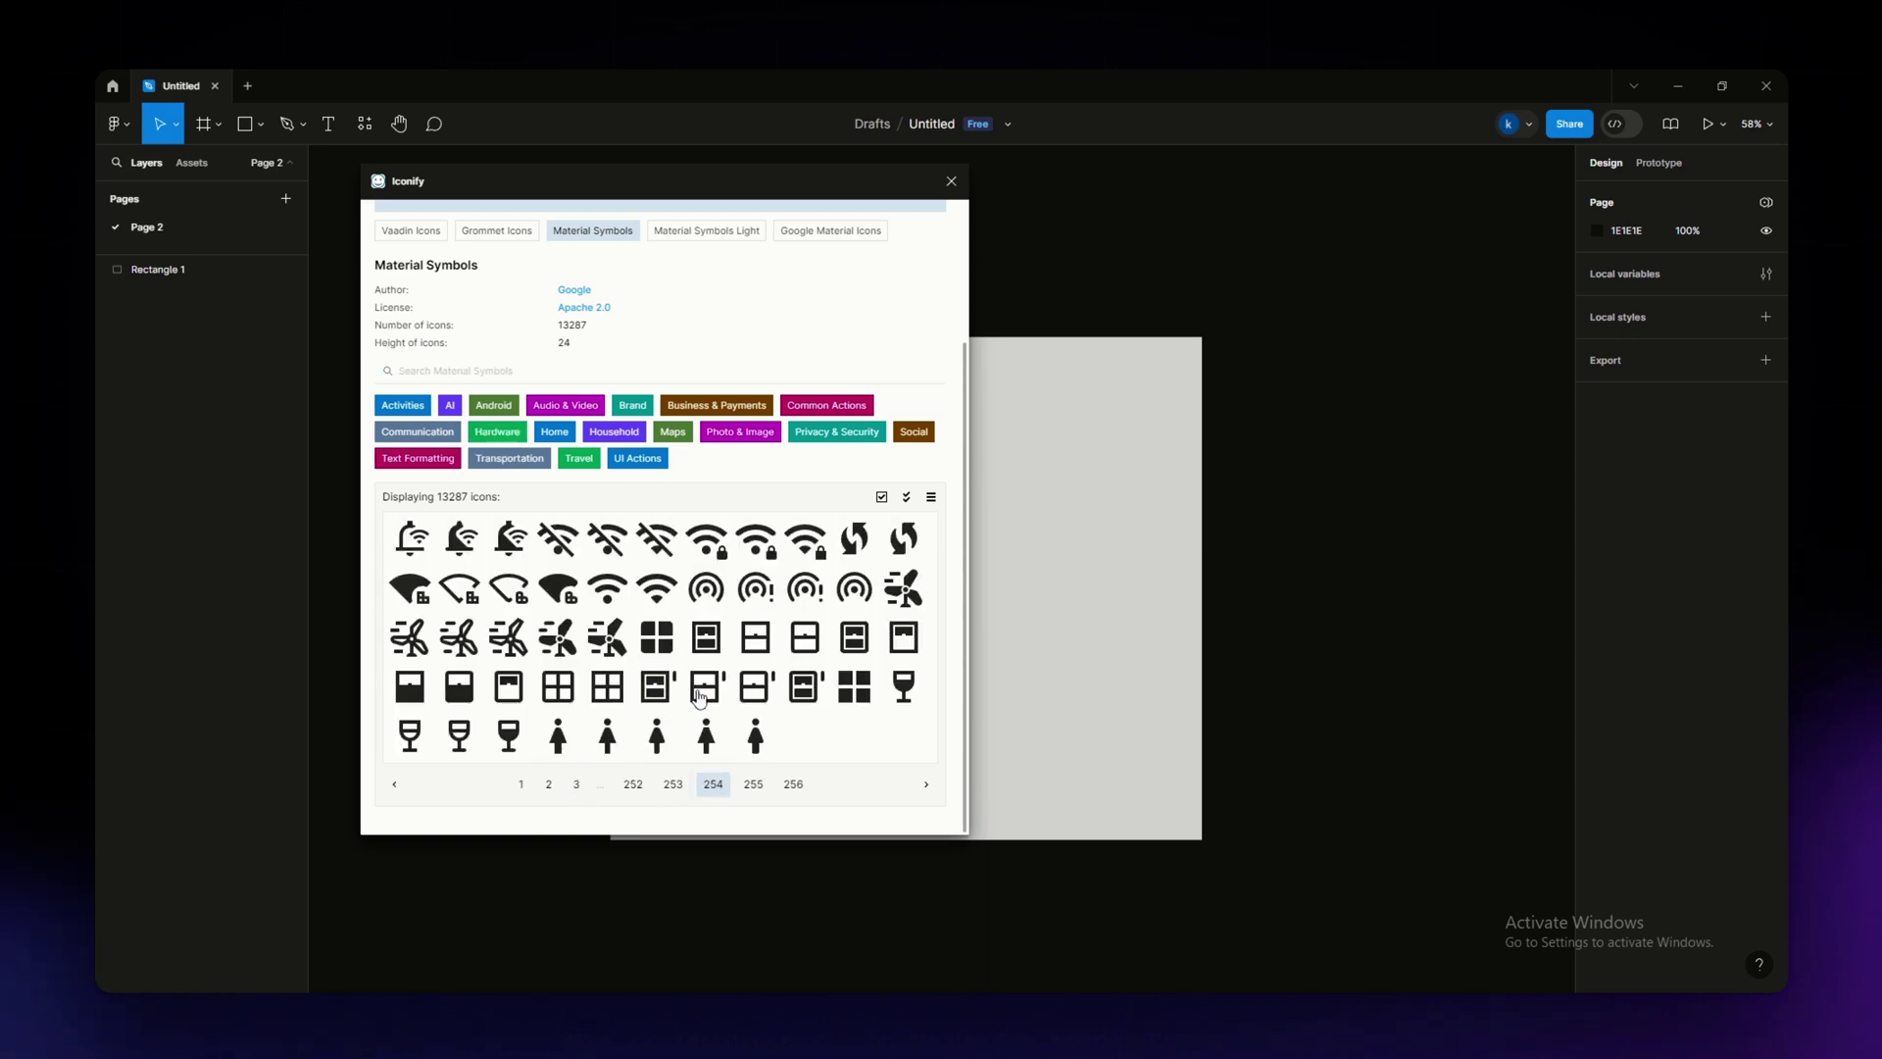
{"action": "scroll", "coordinate": [783, 723], "scroll_direction": "up", "scroll_amount": 2}
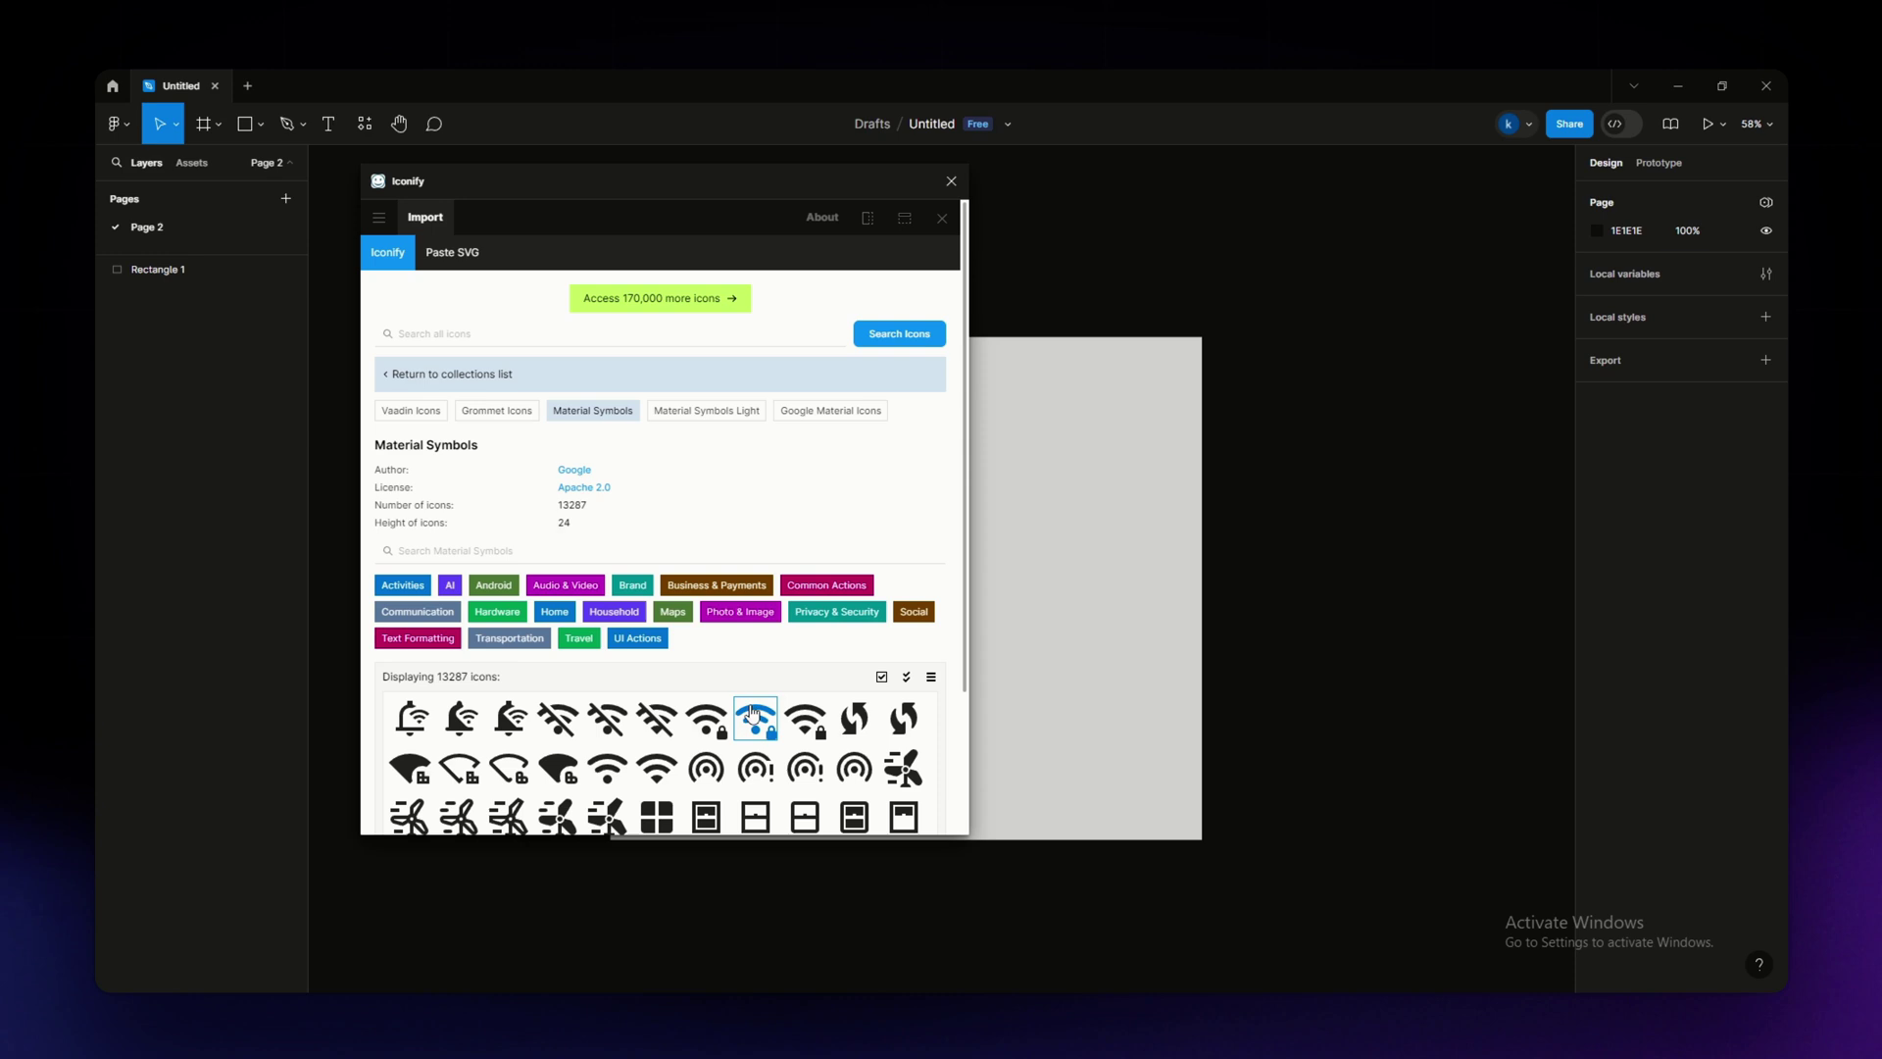
{"action": "left_click", "coordinate": [382, 378]}
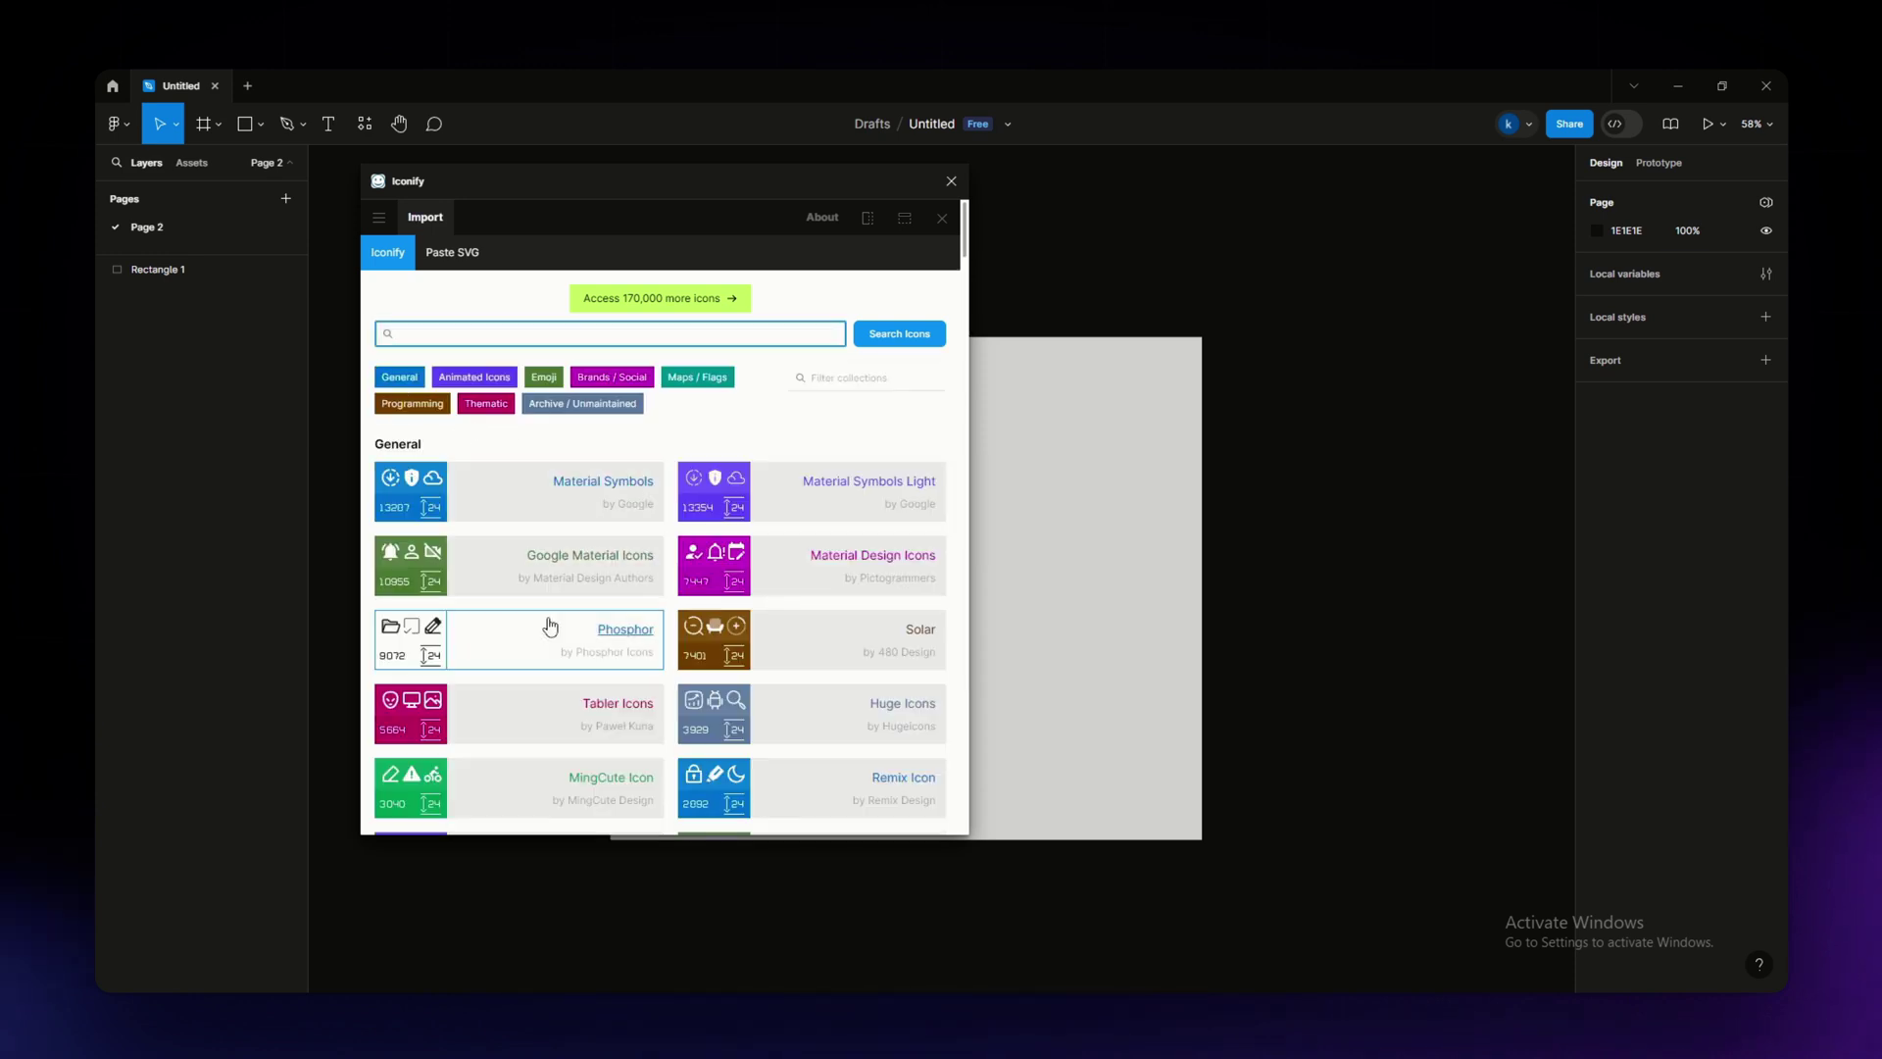
{"action": "scroll", "coordinate": [603, 446], "scroll_direction": "down", "scroll_amount": 1}
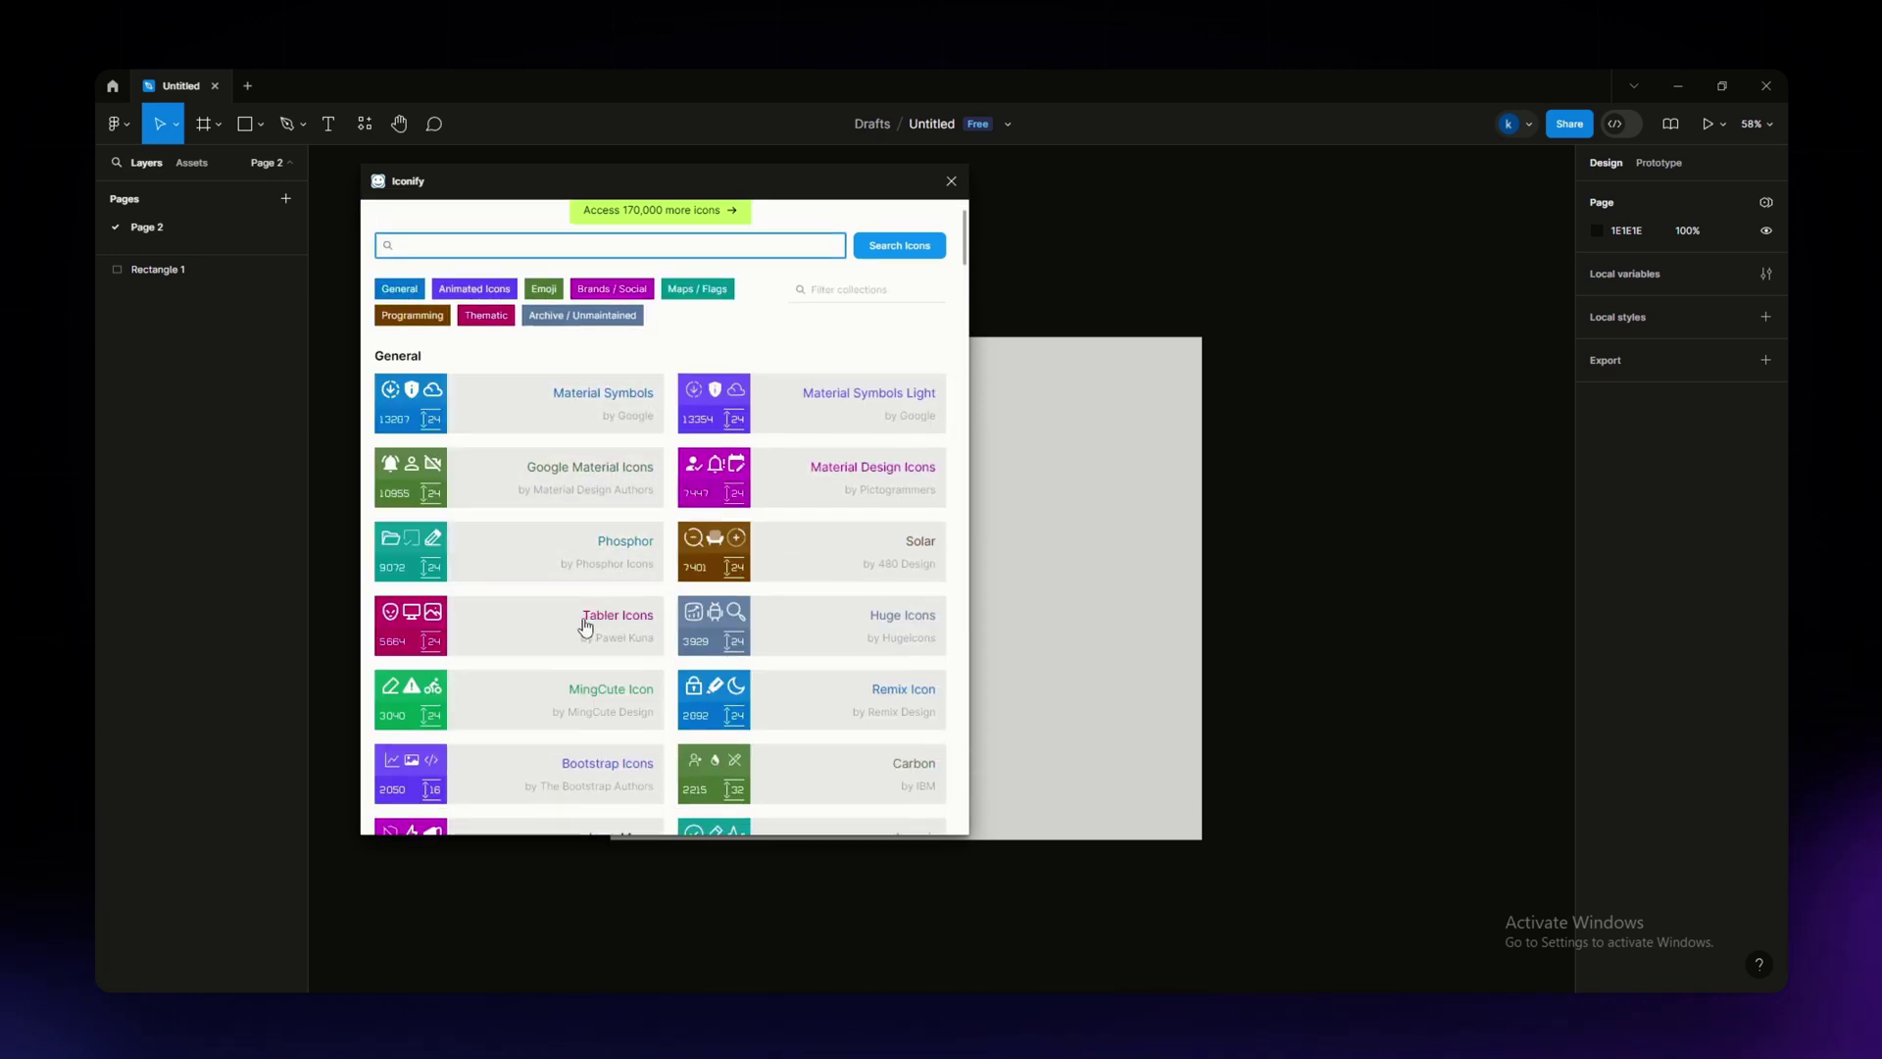
{"action": "scroll", "coordinate": [619, 779], "scroll_direction": "down", "scroll_amount": 2}
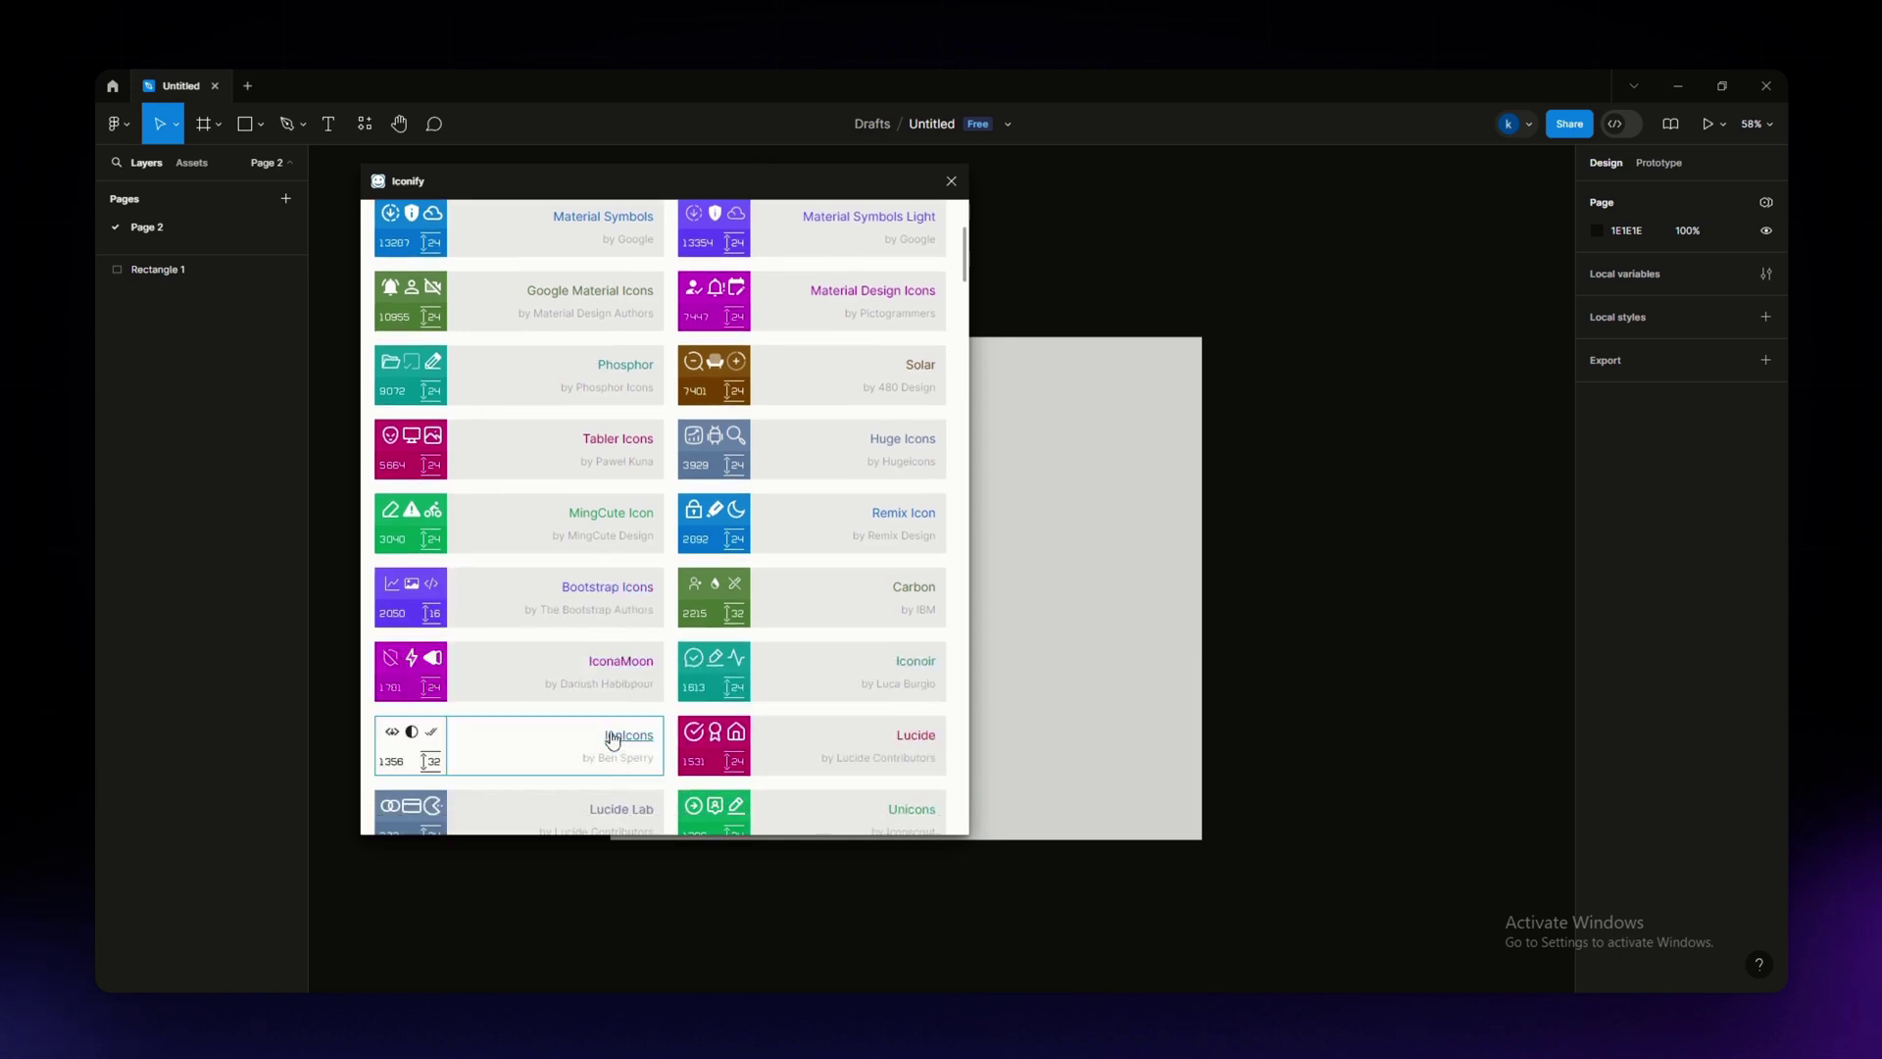
{"action": "scroll", "coordinate": [837, 762], "scroll_direction": "up", "scroll_amount": 3}
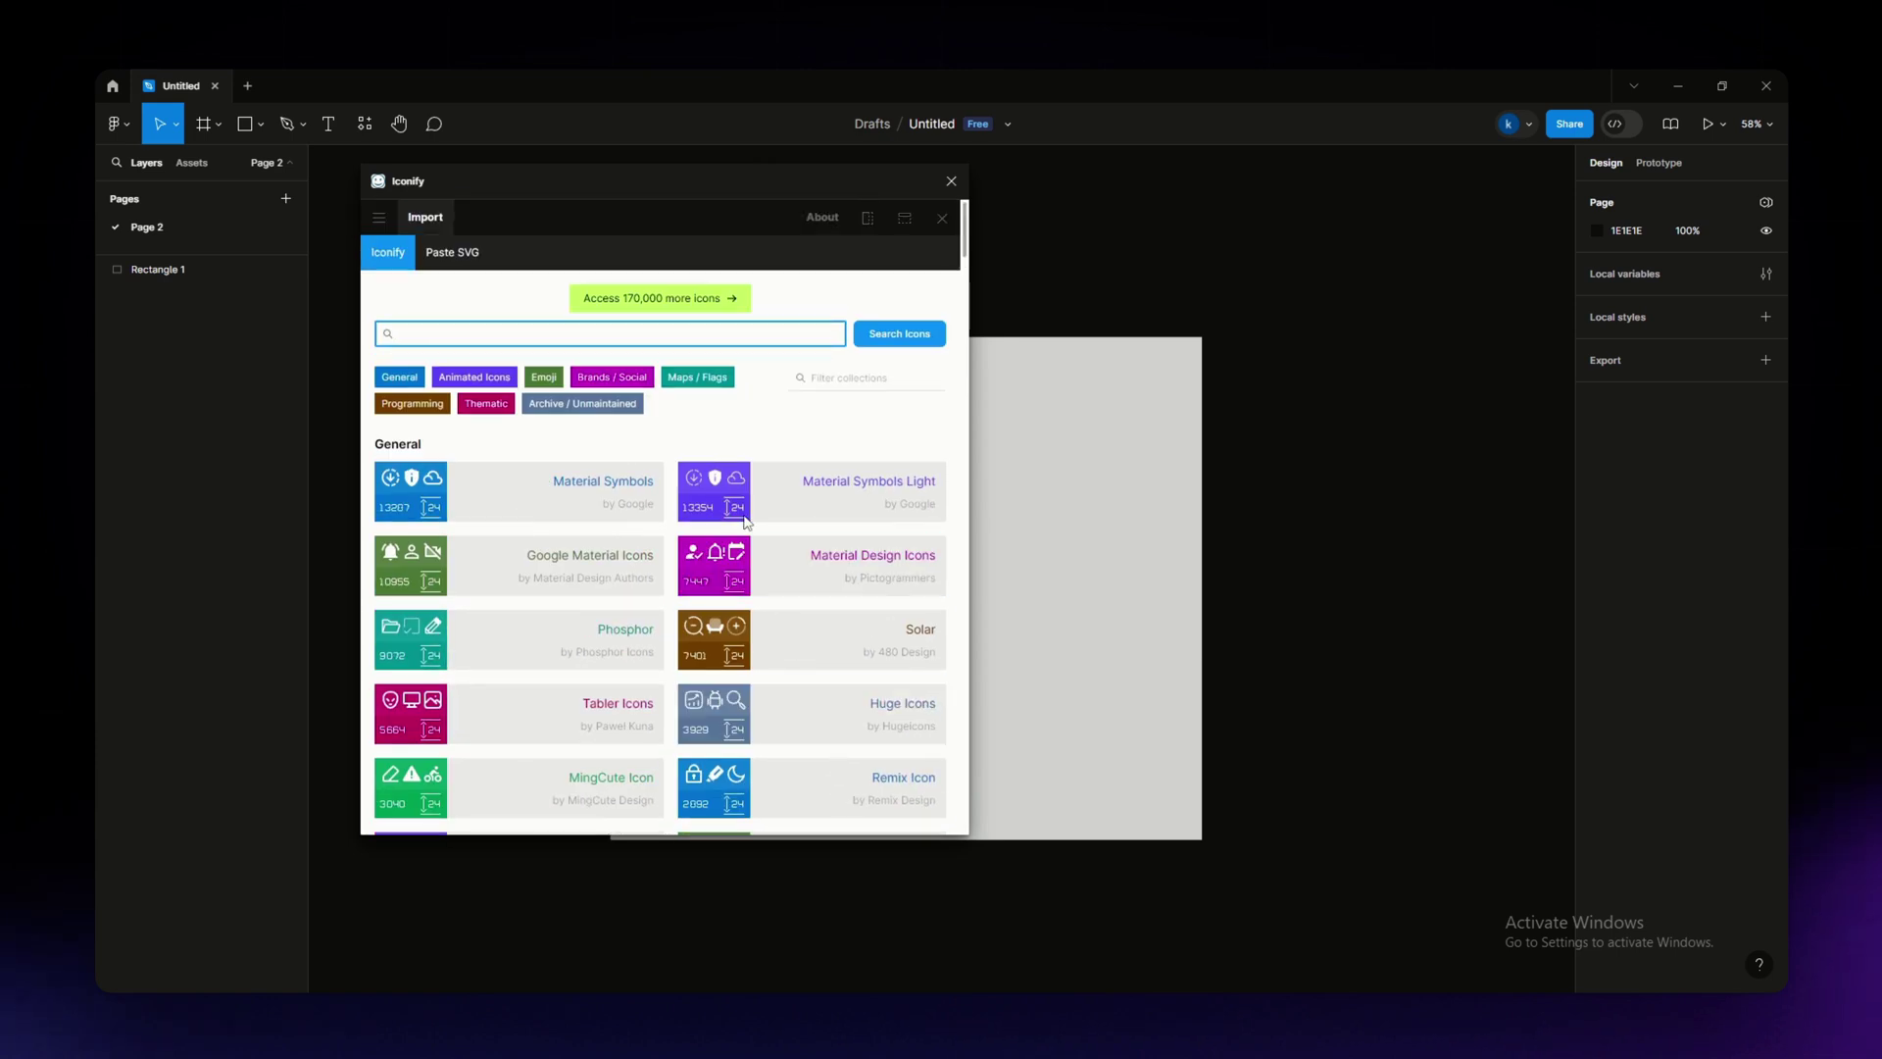